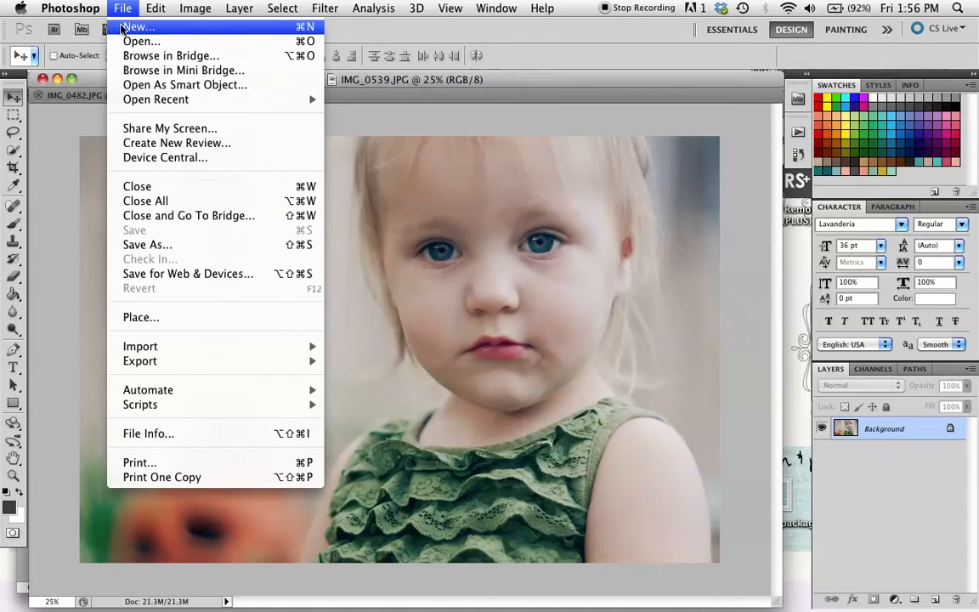
# Create a new white 7 x 5 inch document with the resolution set to 300 pixels/inch
pyautogui.click(129, 27)
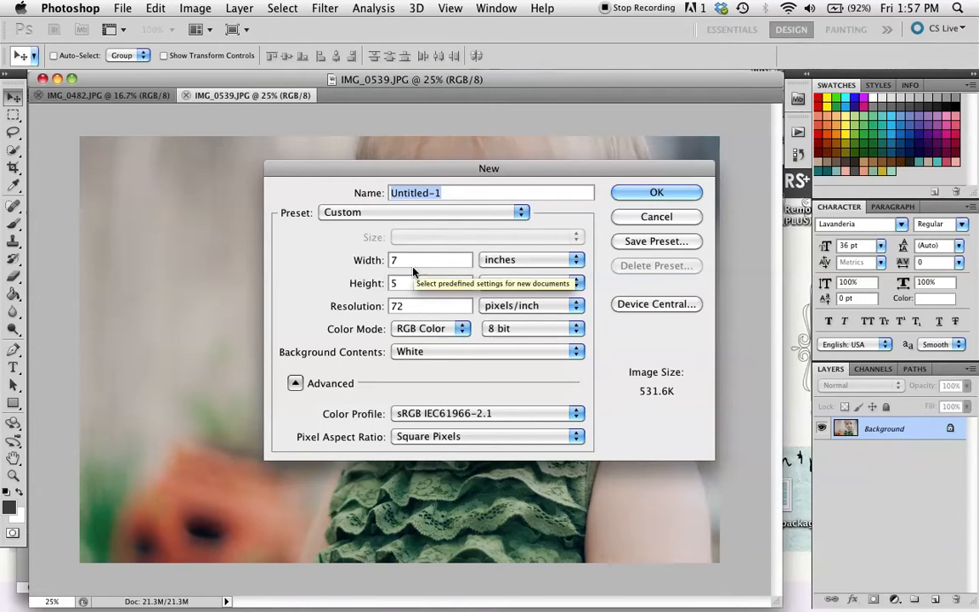
pyautogui.doubleClick(419, 307)
pyautogui.write('300')
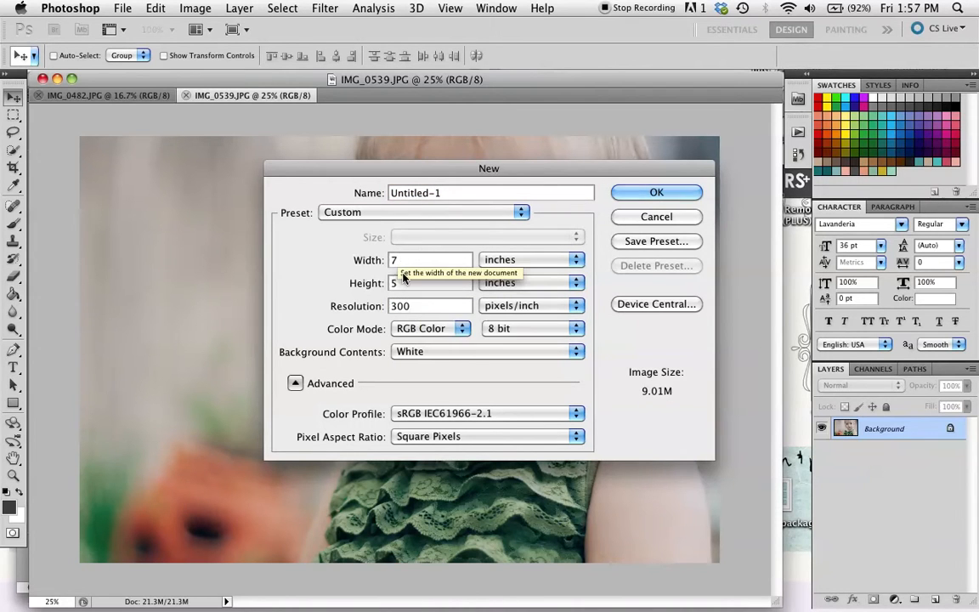
pyautogui.click(670, 195)
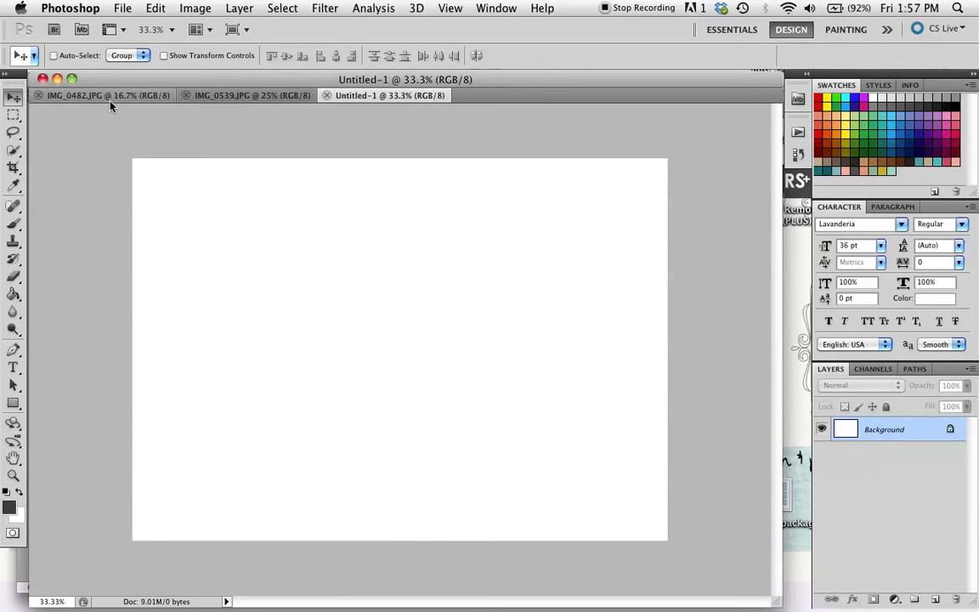
# Float the IMG_0539.JPG portrait in its own window and copy its Background layer into the new document
pyautogui.click(209, 100)
pyautogui.moveTo(209, 102); pyautogui.dragTo(508, 349)
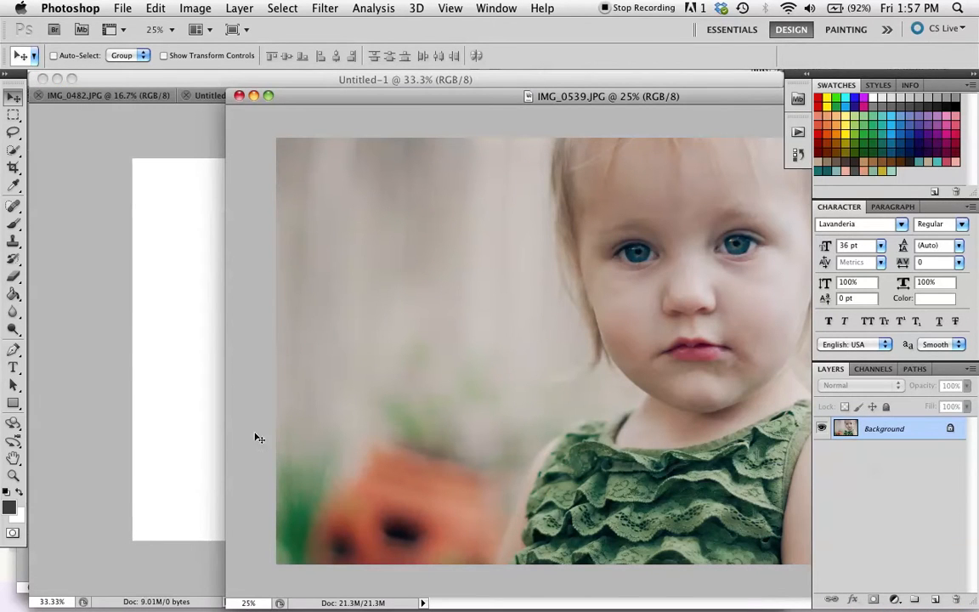
pyautogui.moveTo(875, 431); pyautogui.dragTo(203, 389)
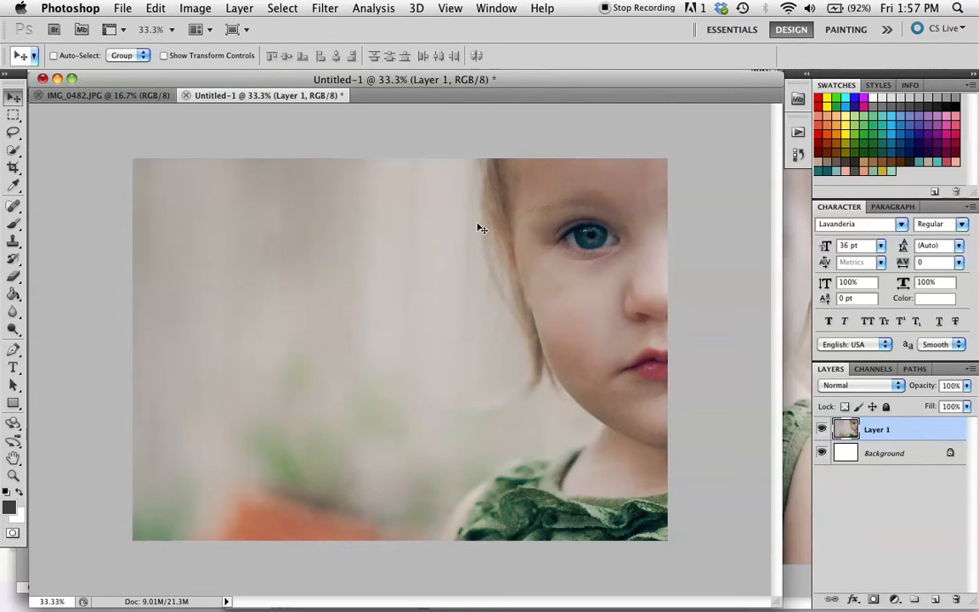
# Scale the portrait layer proportionally to 59.64% and reposition it so the whole face fits on the canvas
pyautogui.press('super+t')
pyautogui.moveTo(443, 155); pyautogui.dragTo(392, 306)
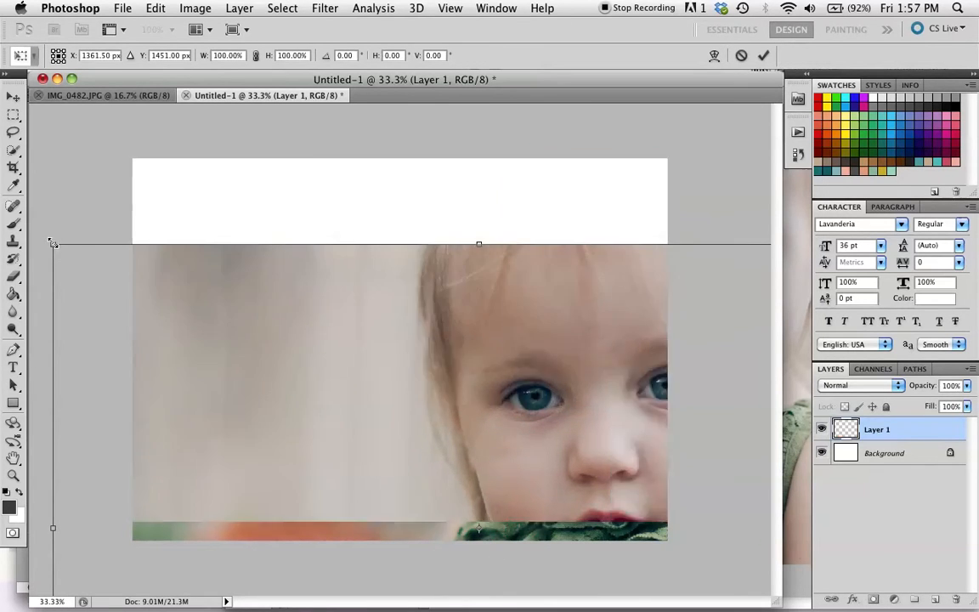
pyautogui.moveTo(51, 243); pyautogui.dragTo(431, 422)
pyautogui.moveTo(470, 496); pyautogui.dragTo(272, 296)
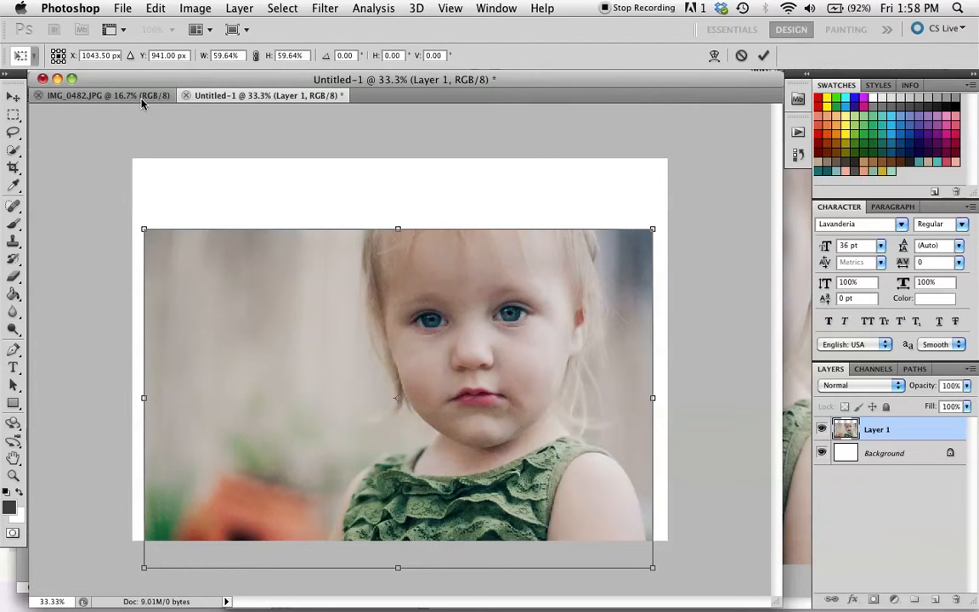
pyautogui.press('Return')
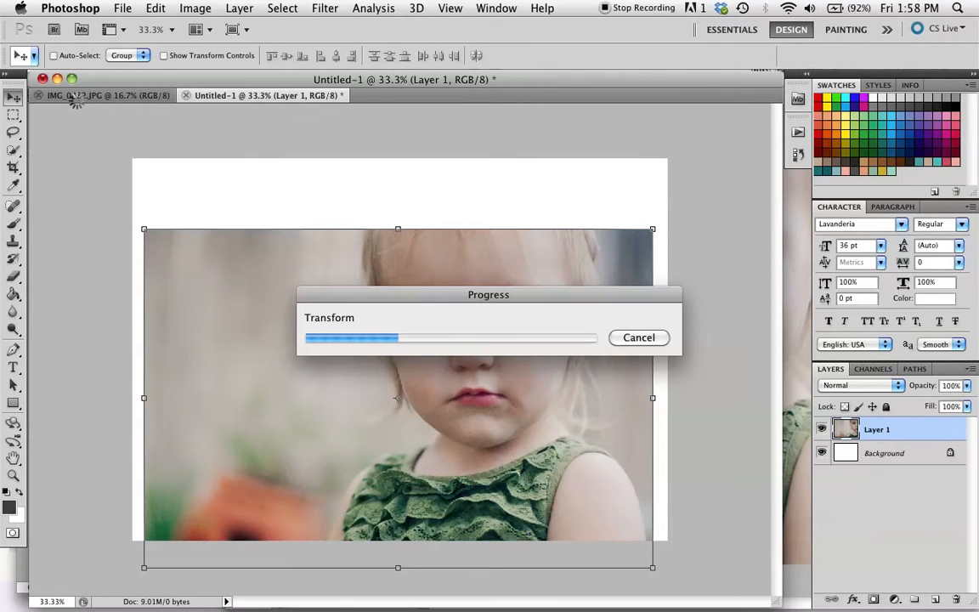
# Float IMG_0482.JPG in its own window and copy its Background layer into the new document
pyautogui.click(78, 96)
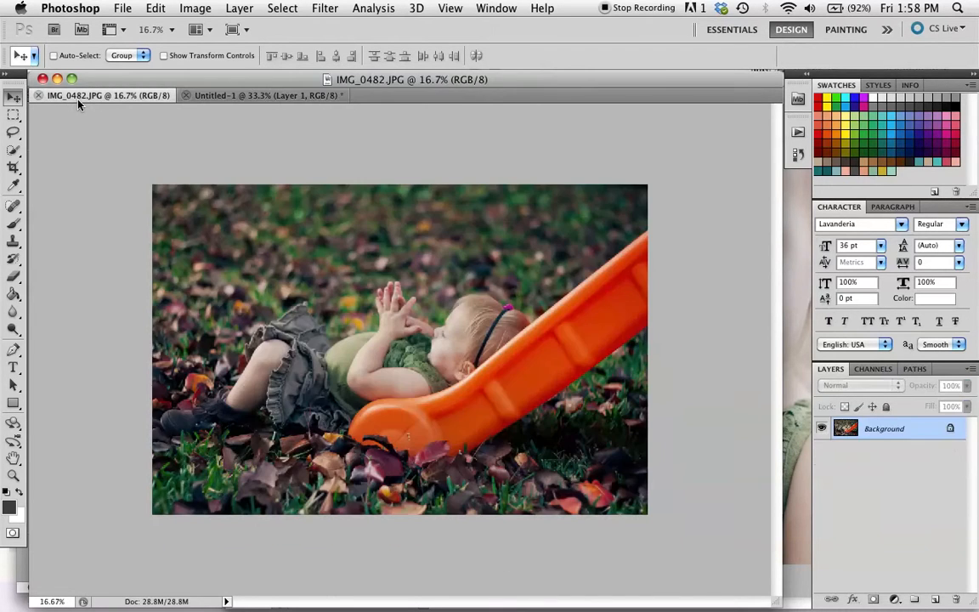
pyautogui.moveTo(125, 102); pyautogui.dragTo(605, 404)
pyautogui.moveTo(947, 428); pyautogui.dragTo(201, 383)
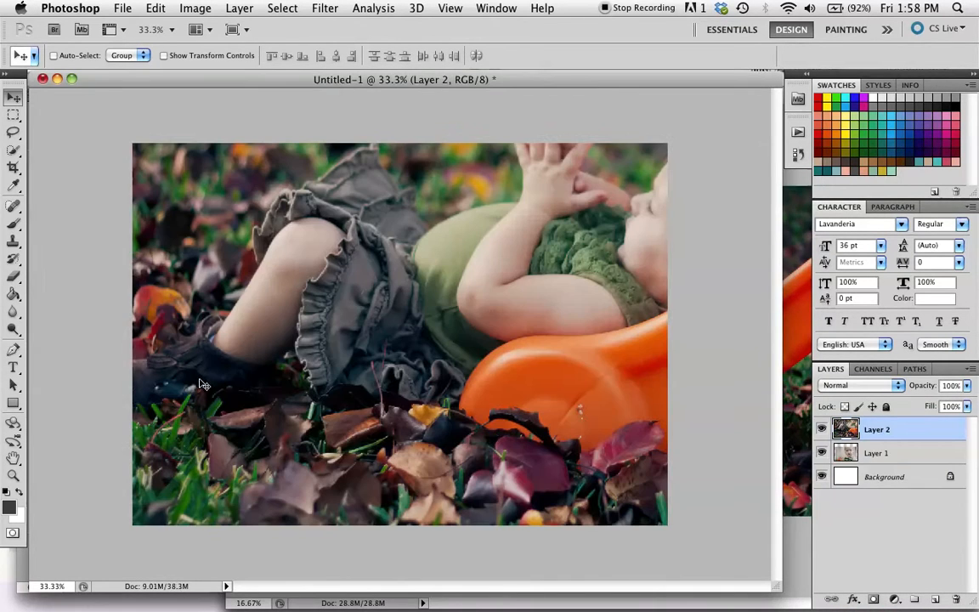
# Hide the portrait layer and make the orange slide photo's layer active
pyautogui.click(842, 454)
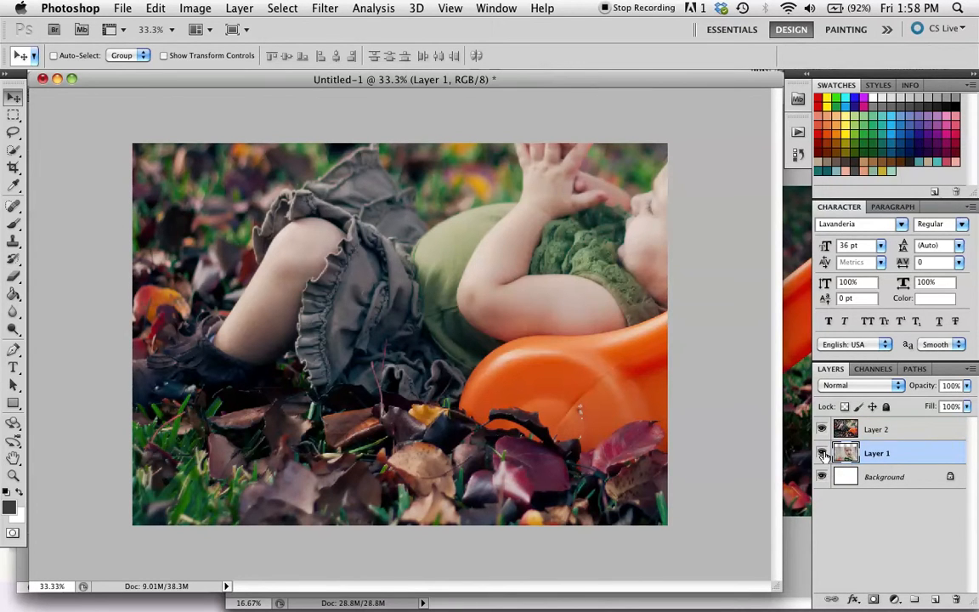
pyautogui.click(822, 454)
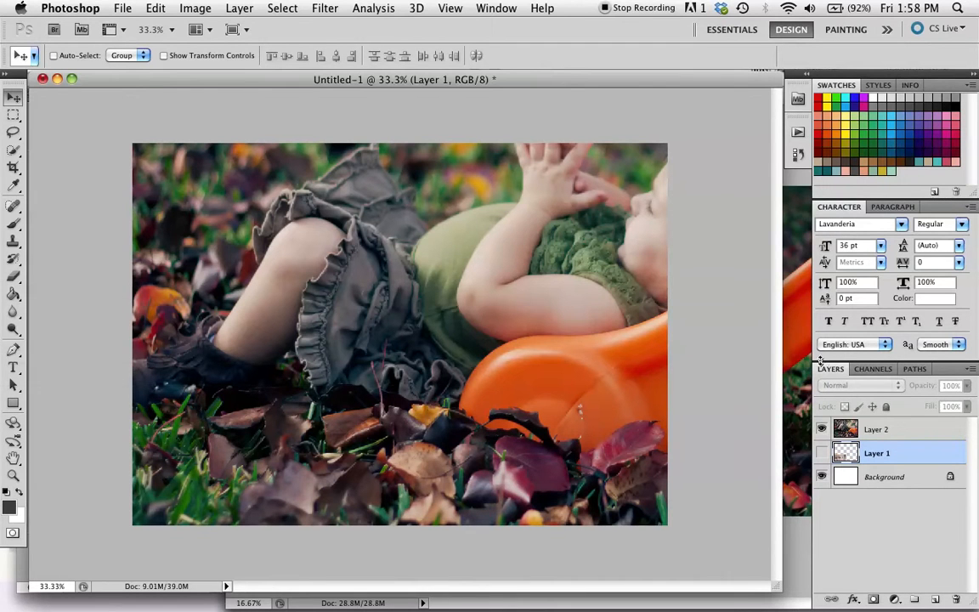
pyautogui.click(844, 431)
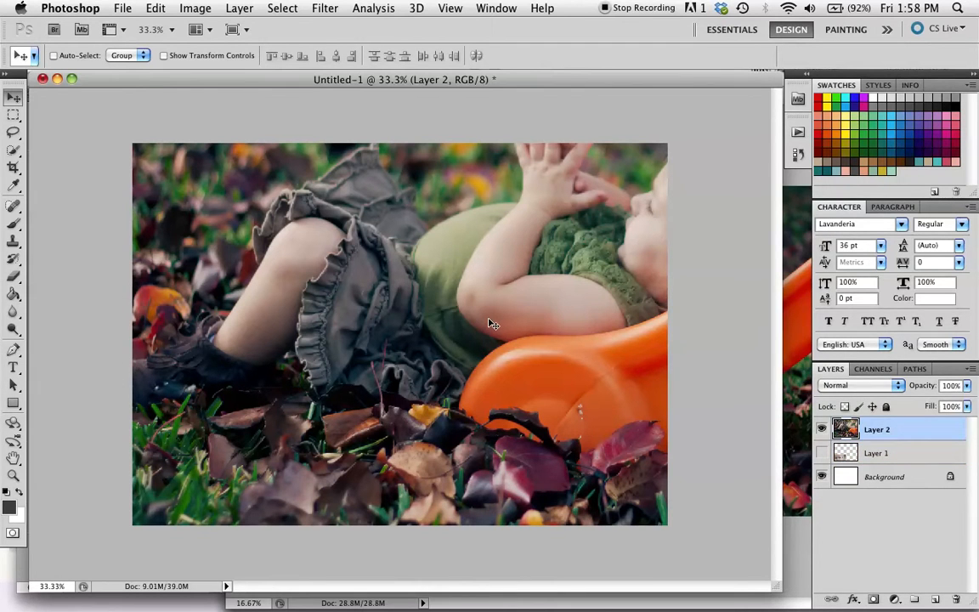
# Move the slide photo down the canvas with Free Transform and undo its rotation
pyautogui.press('super+t')
pyautogui.moveTo(166, 147); pyautogui.dragTo(229, 259)
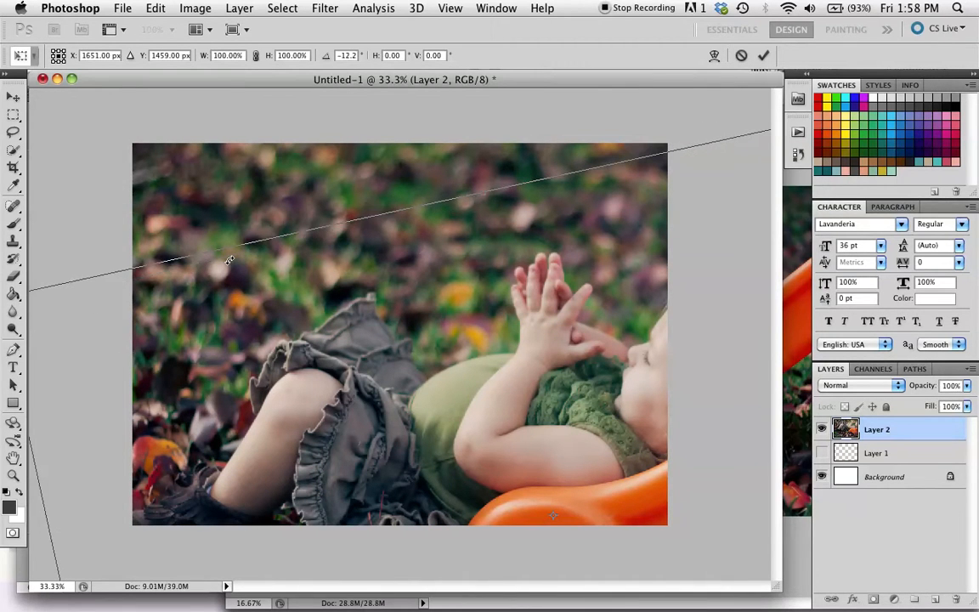
pyautogui.press('super+z')
pyautogui.press('Return')
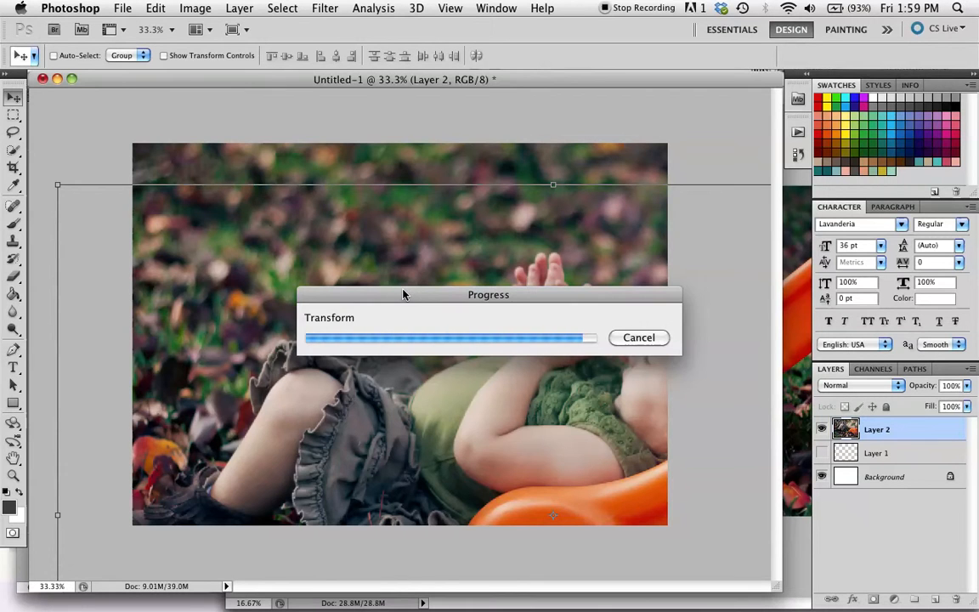
# Scale down the slide photo proportionally and reposition it so it shows the whole child and fills the canvas
pyautogui.hotkey('ctrl', 't')
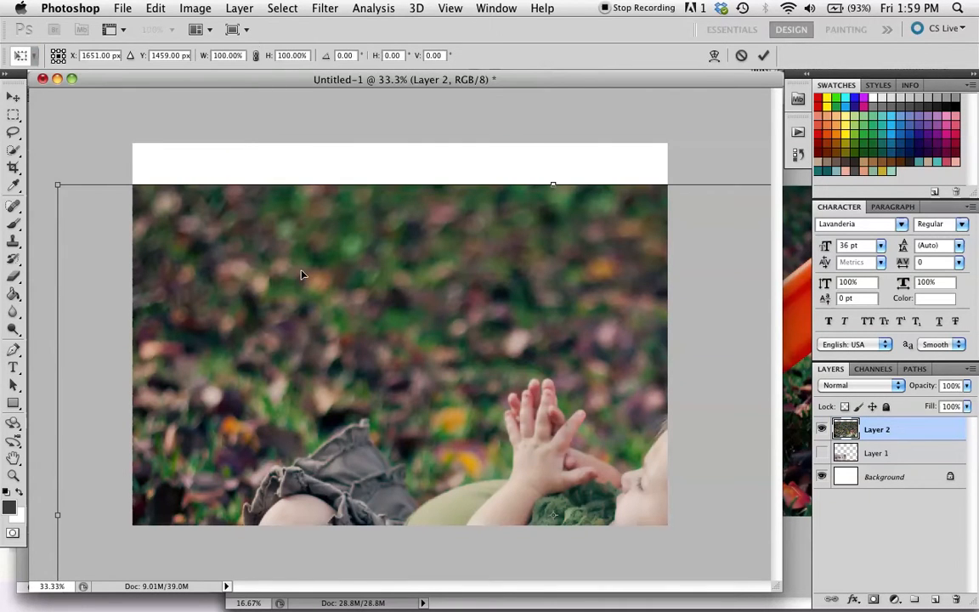
pyautogui.moveTo(51, 182); pyautogui.dragTo(125, 228)
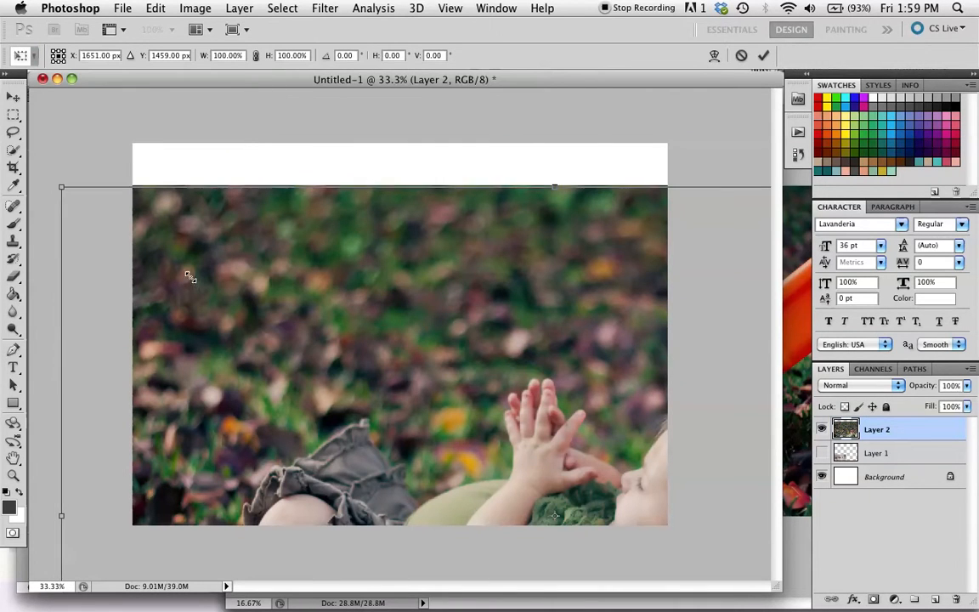
pyautogui.moveTo(285, 338); pyautogui.dragTo(415, 402)
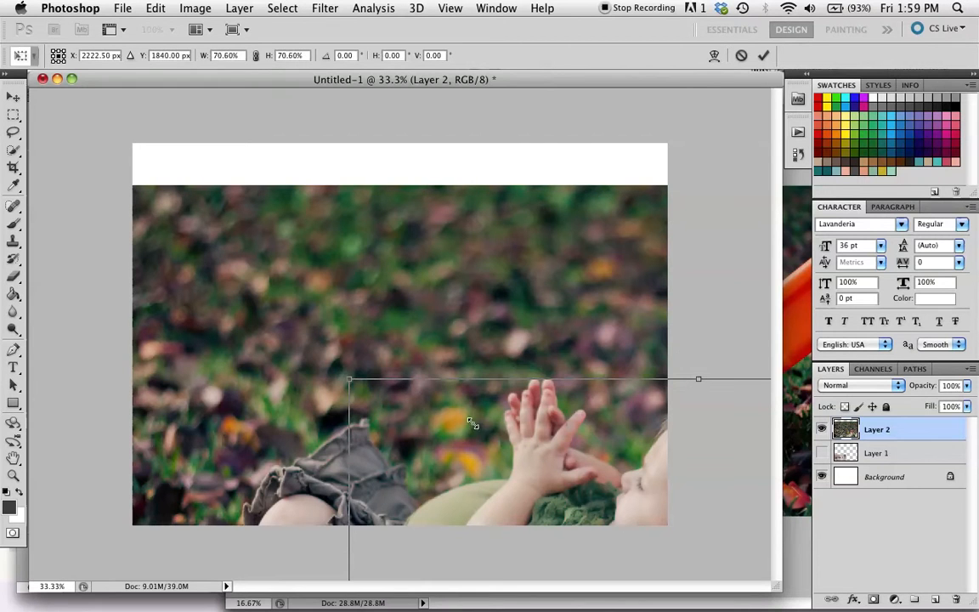
pyautogui.moveTo(622, 505); pyautogui.dragTo(430, 437)
pyautogui.moveTo(372, 422); pyautogui.dragTo(371, 420)
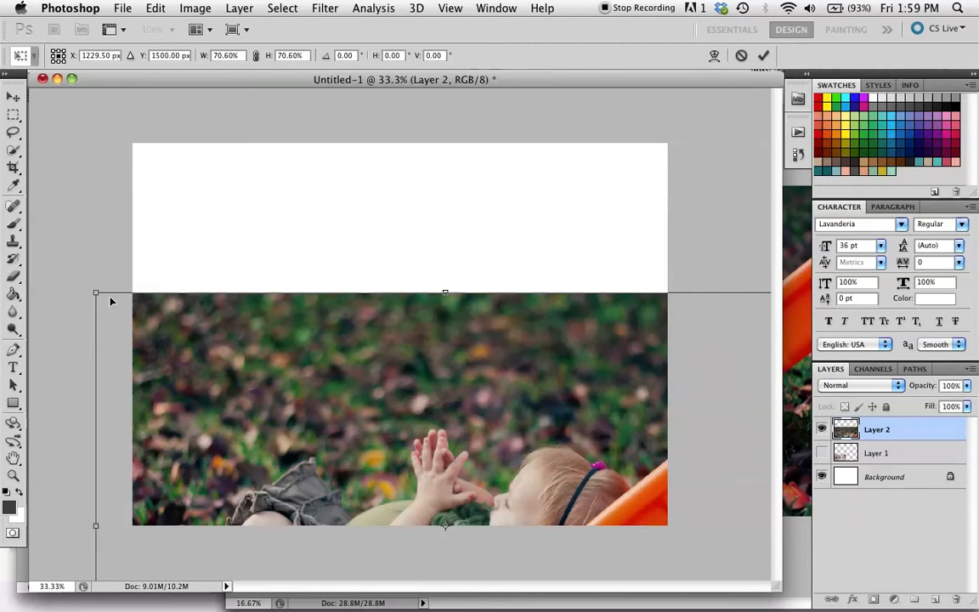
pyautogui.moveTo(96, 295); pyautogui.dragTo(524, 479)
pyautogui.moveTo(573, 551); pyautogui.dragTo(475, 331)
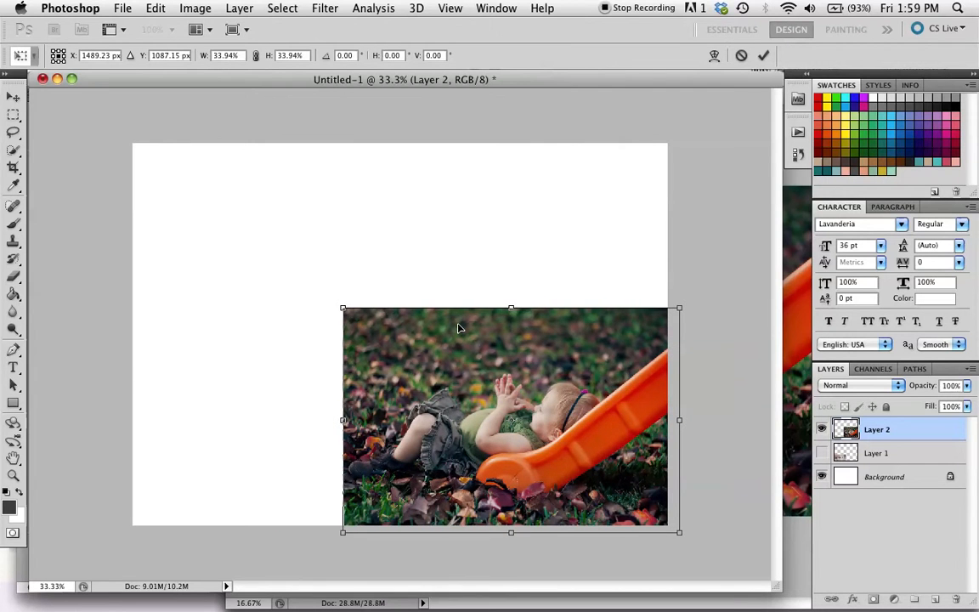
pyautogui.moveTo(338, 304); pyautogui.dragTo(72, 151)
pyautogui.press('Return')
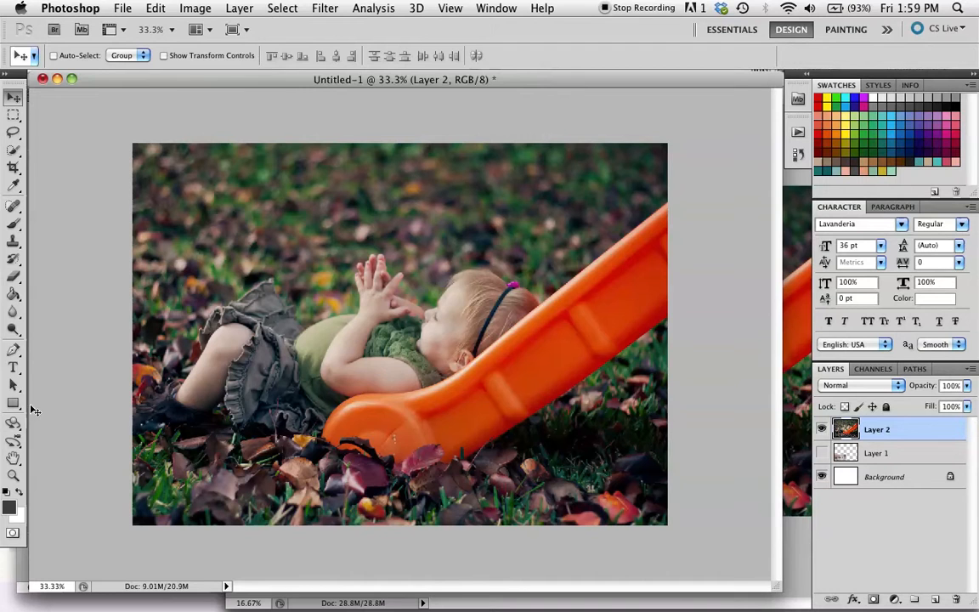
# Draw a dark grey rectangle shape covering the lower half of the canvas and set its layer opacity to 100%
pyautogui.click(14, 403)
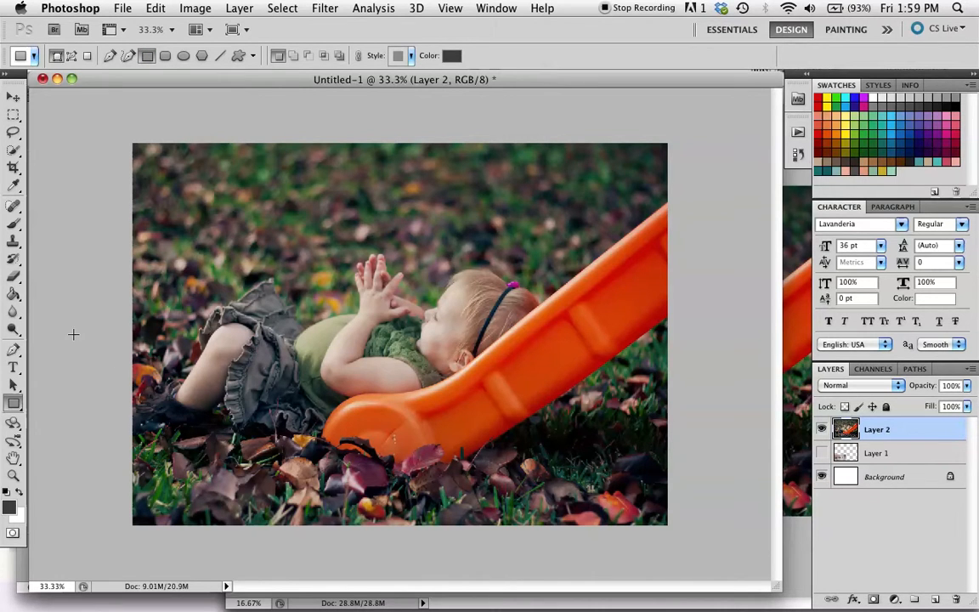
pyautogui.moveTo(77, 333); pyautogui.dragTo(705, 588)
pyautogui.press('5')
pyautogui.press('5')
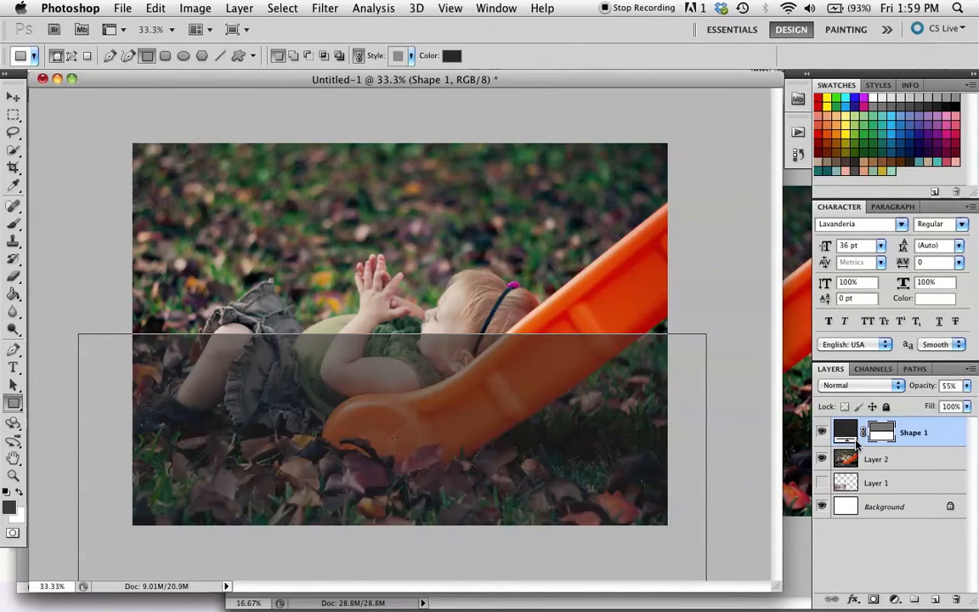
pyautogui.click(966, 387)
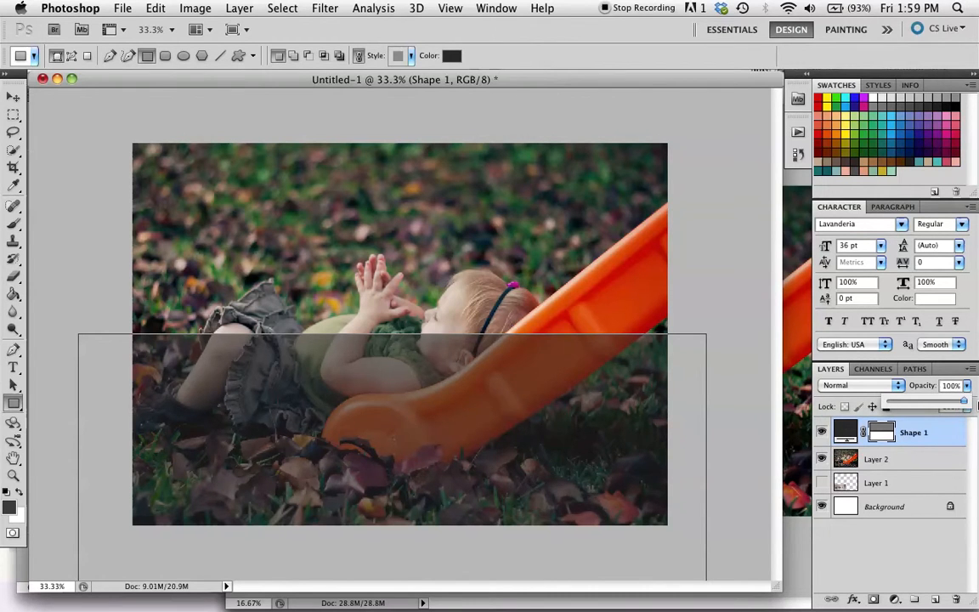
pyautogui.moveTo(932, 406); pyautogui.dragTo(977, 405)
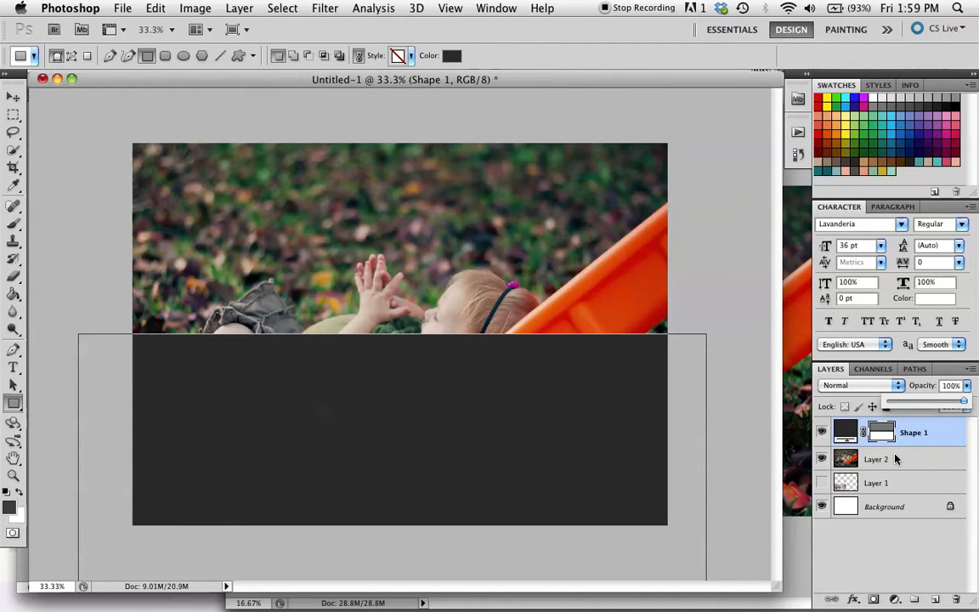
# Move the slide photo layer above the rectangle shape and briefly hide it to check the shape underneath
pyautogui.moveTo(916, 456); pyautogui.dragTo(894, 459)
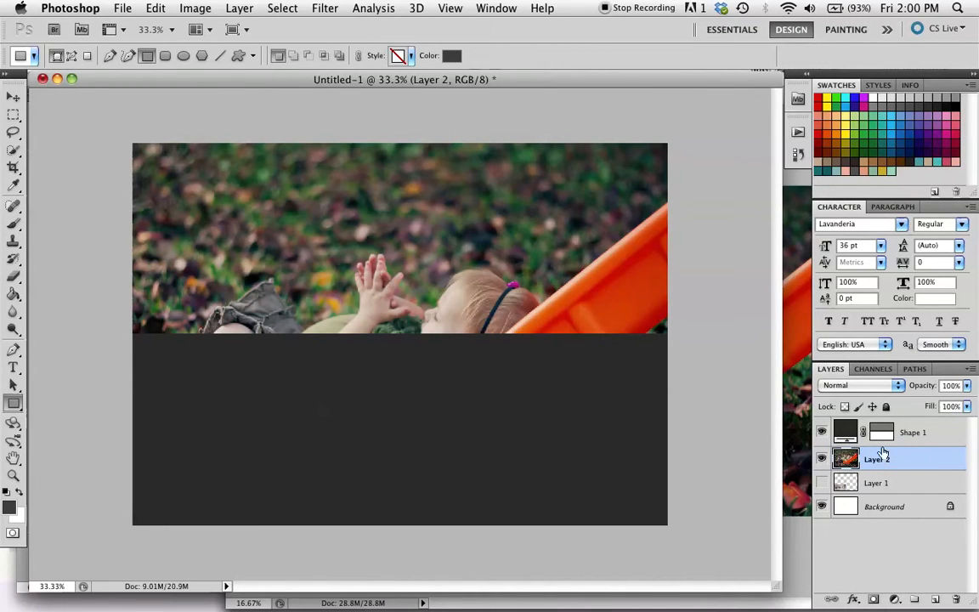
pyautogui.moveTo(909, 462); pyautogui.dragTo(904, 430)
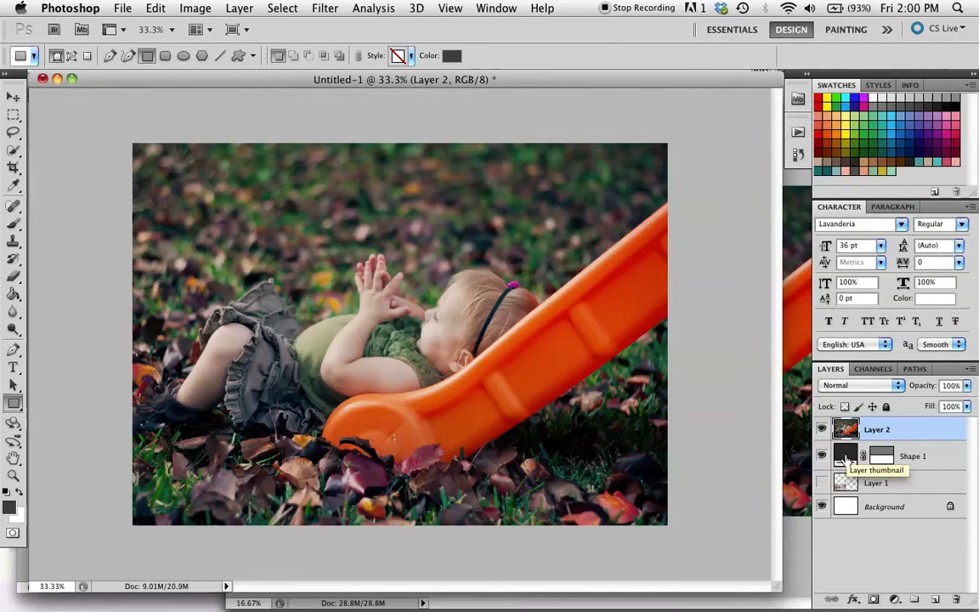
pyautogui.click(821, 430)
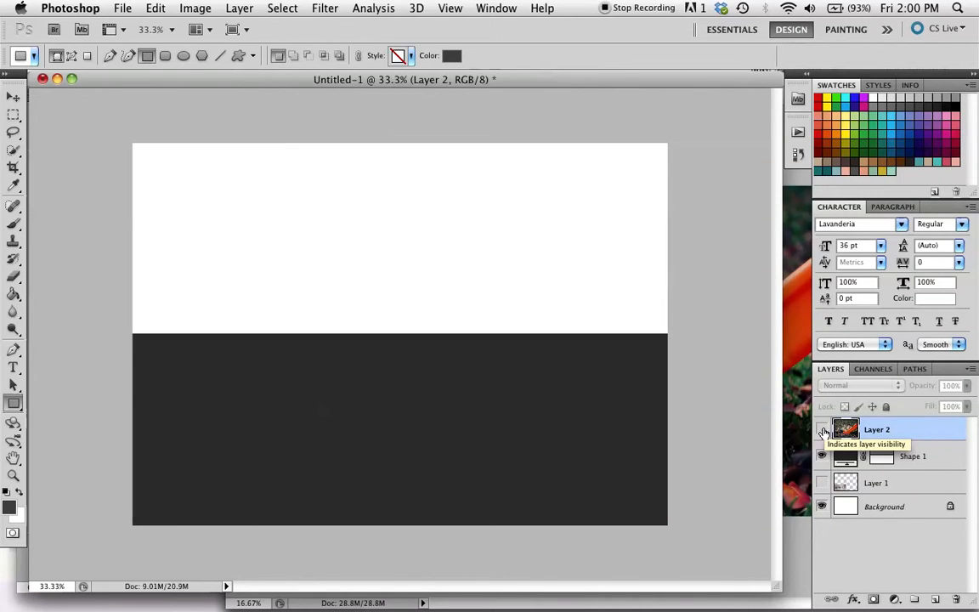
pyautogui.click(821, 430)
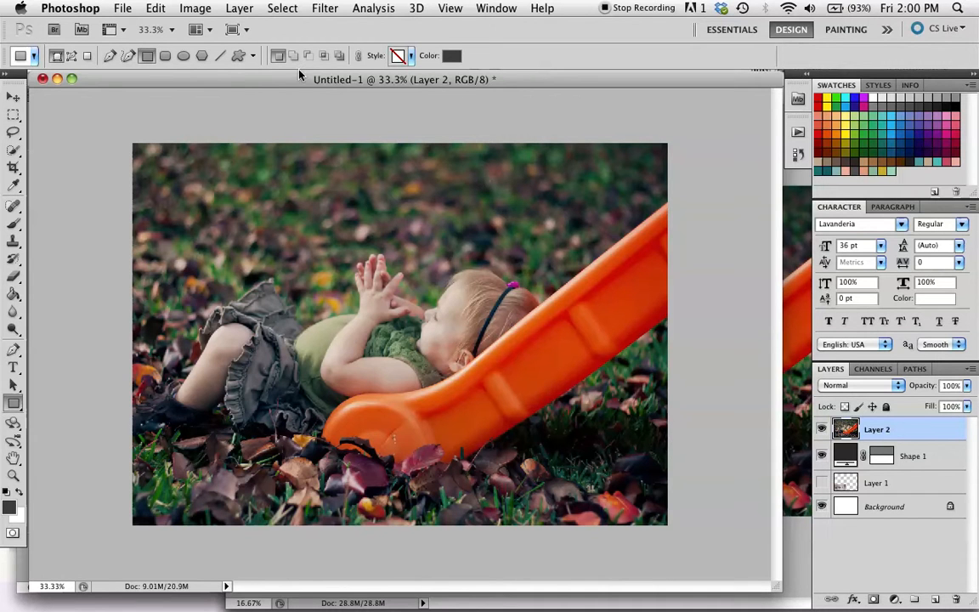
# Create a clipping mask that clips the slide photo to the rectangle shape below it
pyautogui.click(250, 9)
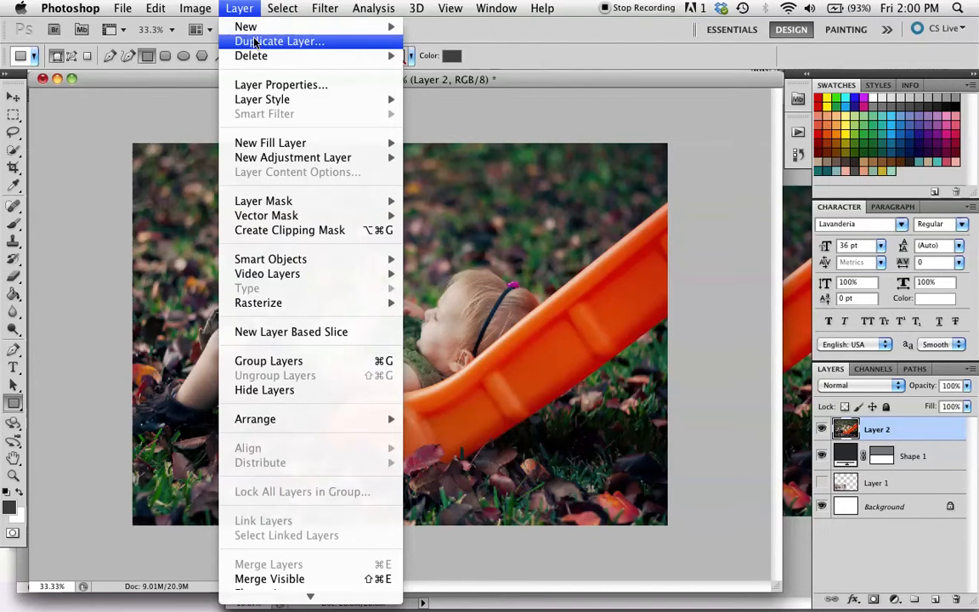
pyautogui.moveTo(254, 63)
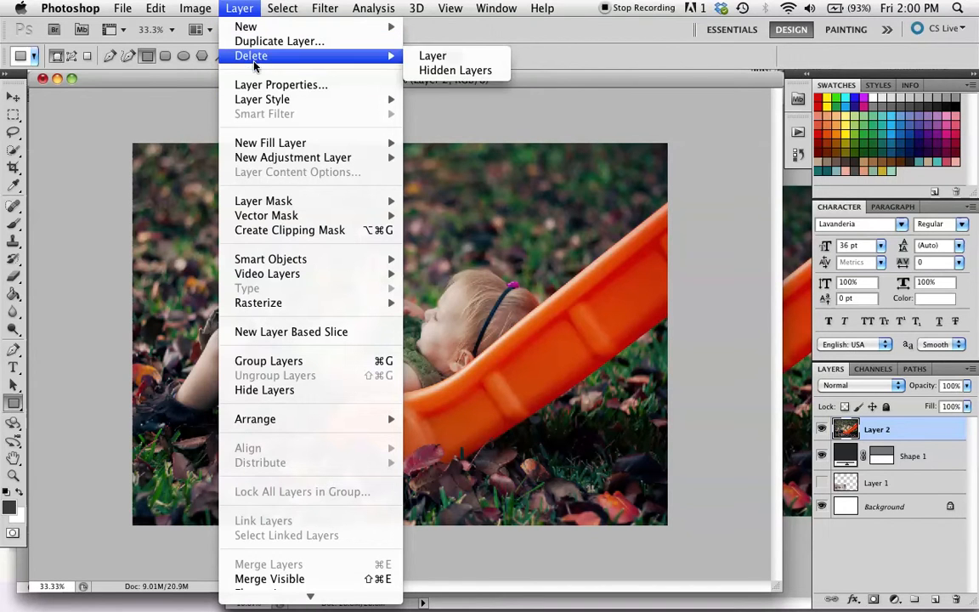
pyautogui.click(280, 231)
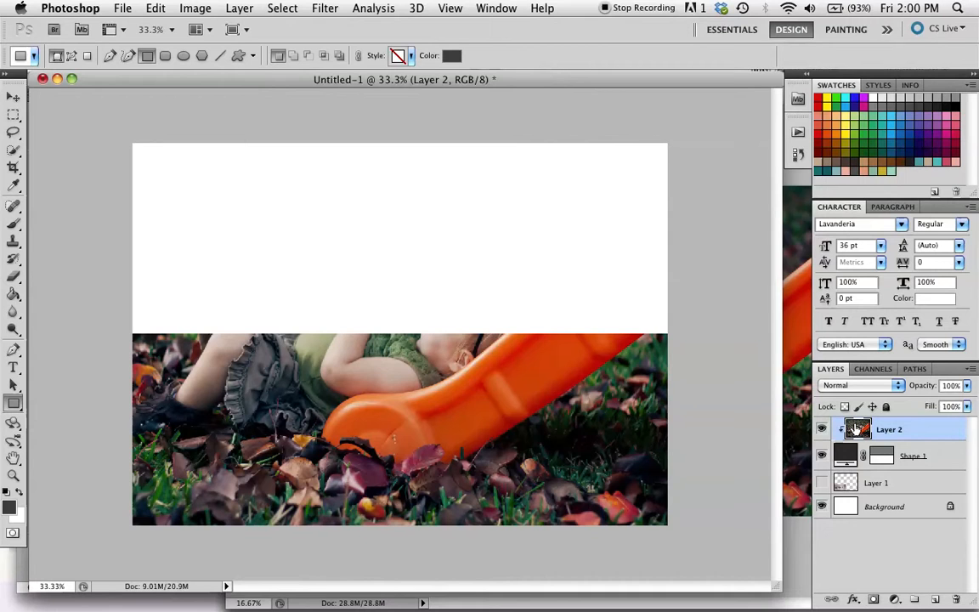
# Move the clipped slide photo down and scale it proportionally to about 91.6% so the whole child fits inside the rectangle
pyautogui.click(12, 95)
pyautogui.moveTo(289, 181); pyautogui.dragTo(294, 253)
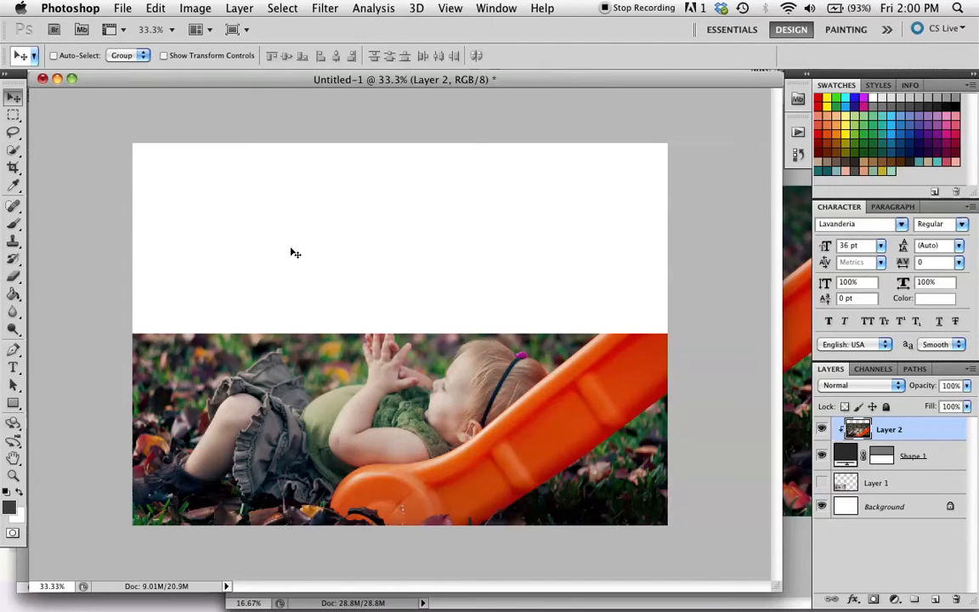
pyautogui.hotkey('ctrl', 't')
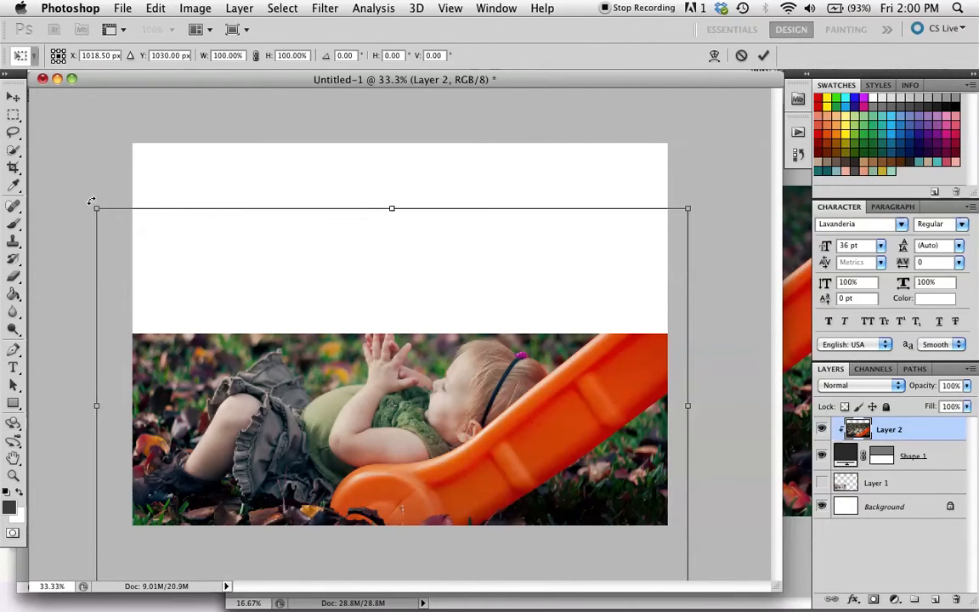
pyautogui.moveTo(97, 209); pyautogui.dragTo(141, 222)
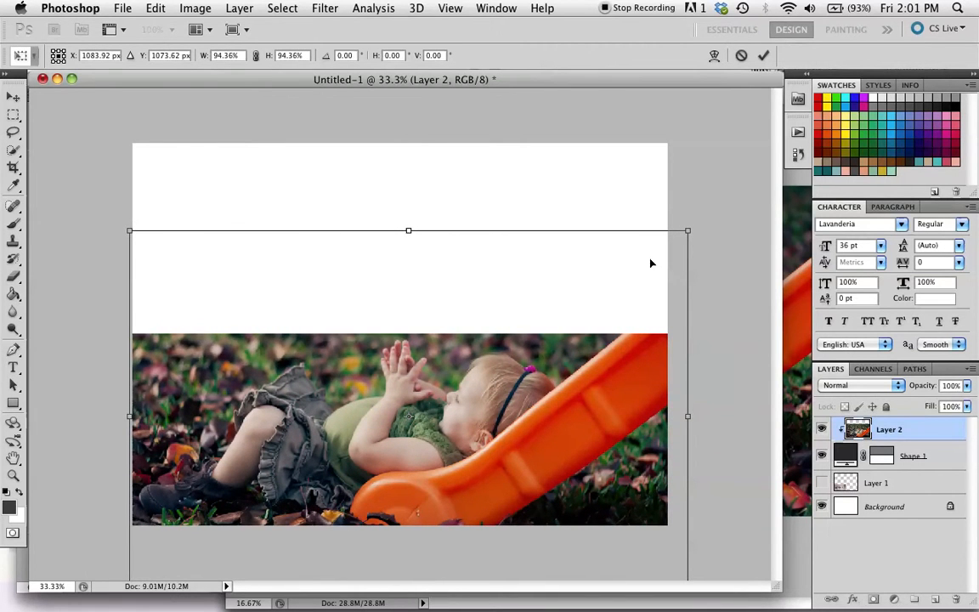
pyautogui.moveTo(682, 234); pyautogui.dragTo(669, 238)
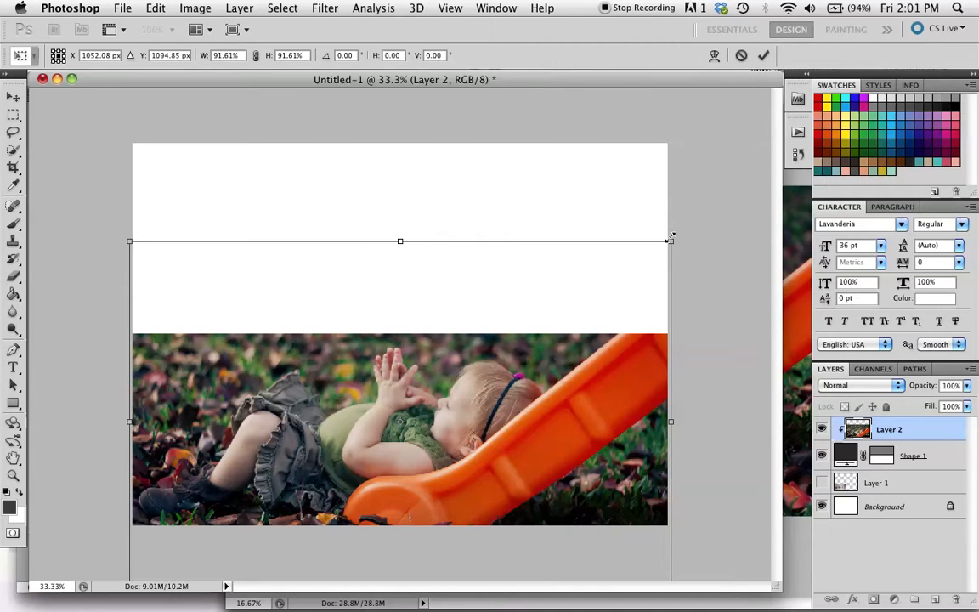
pyautogui.press('Return')
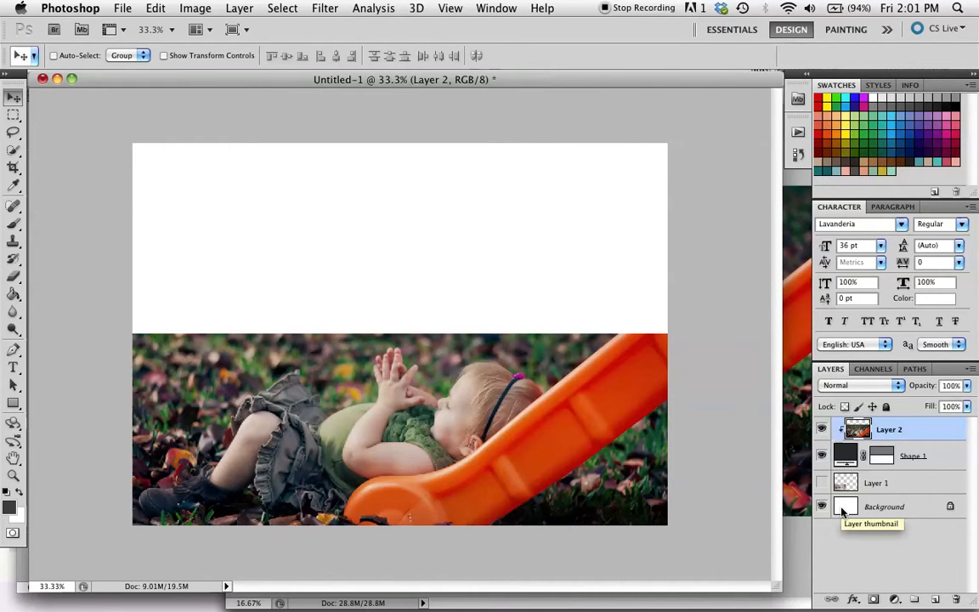
# Open linen.png from the Linen folder under Documents, Photography, Business, Scrapbook Pages
pyautogui.click(119, 9)
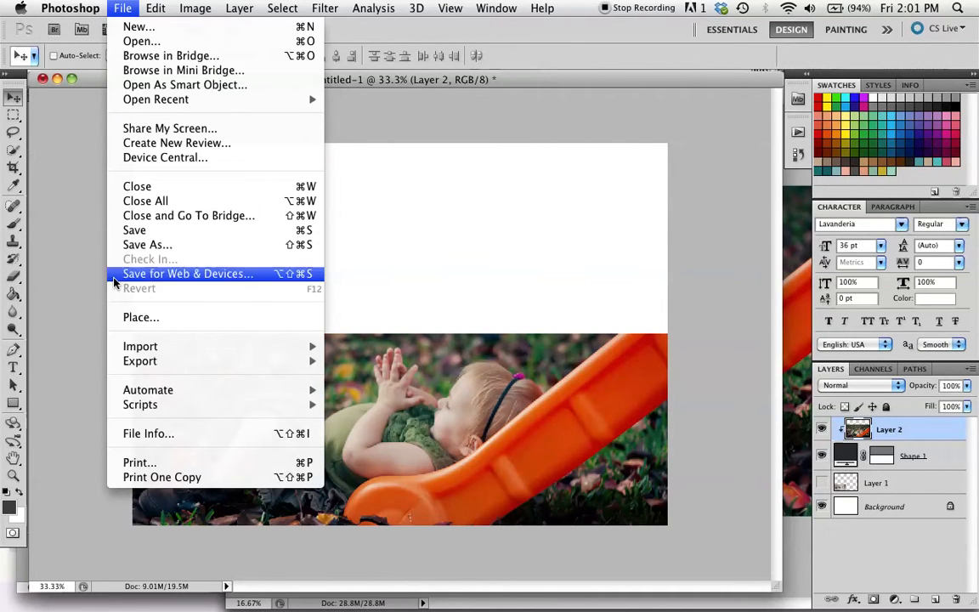
pyautogui.click(162, 43)
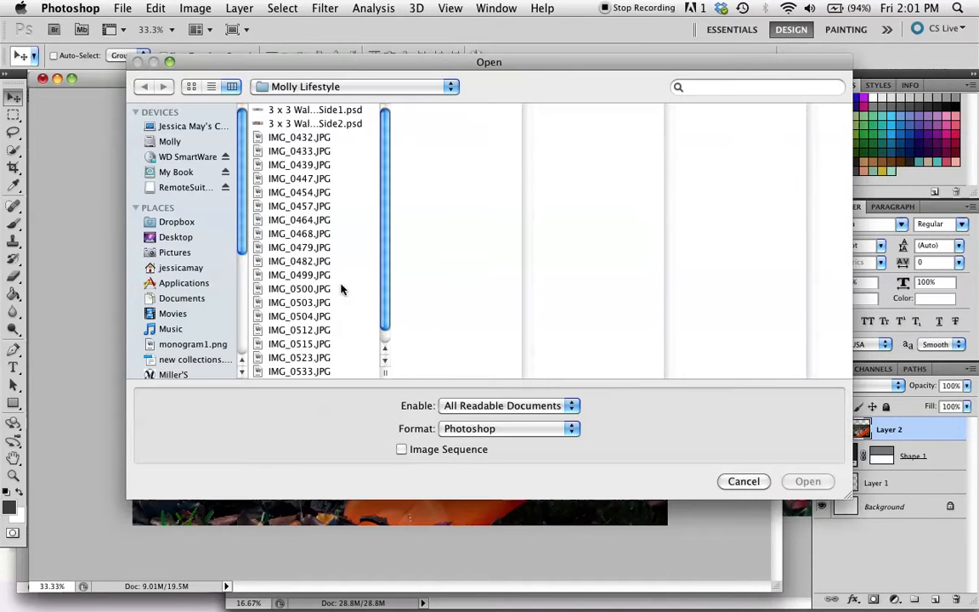
pyautogui.click(293, 261)
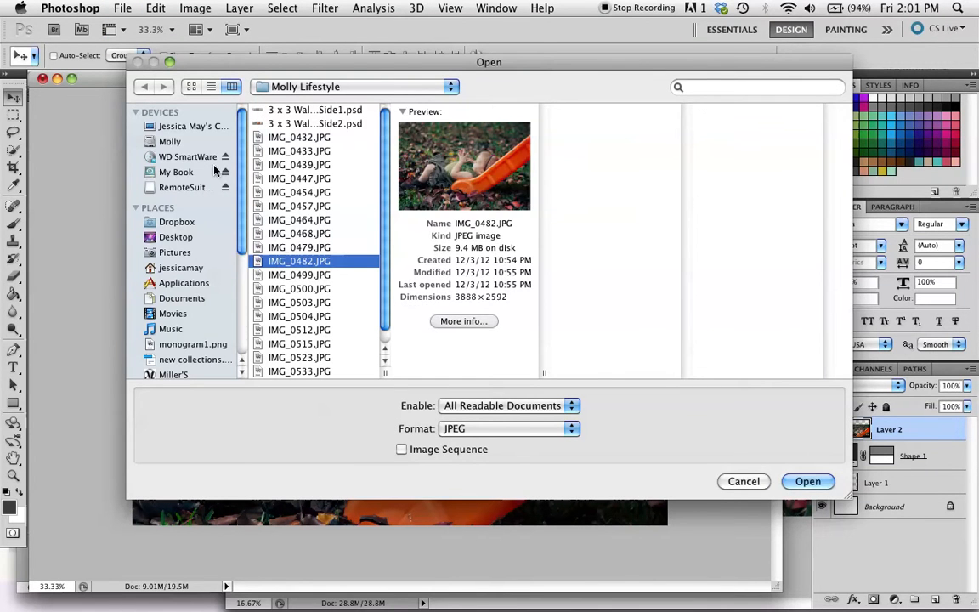
pyautogui.click(175, 297)
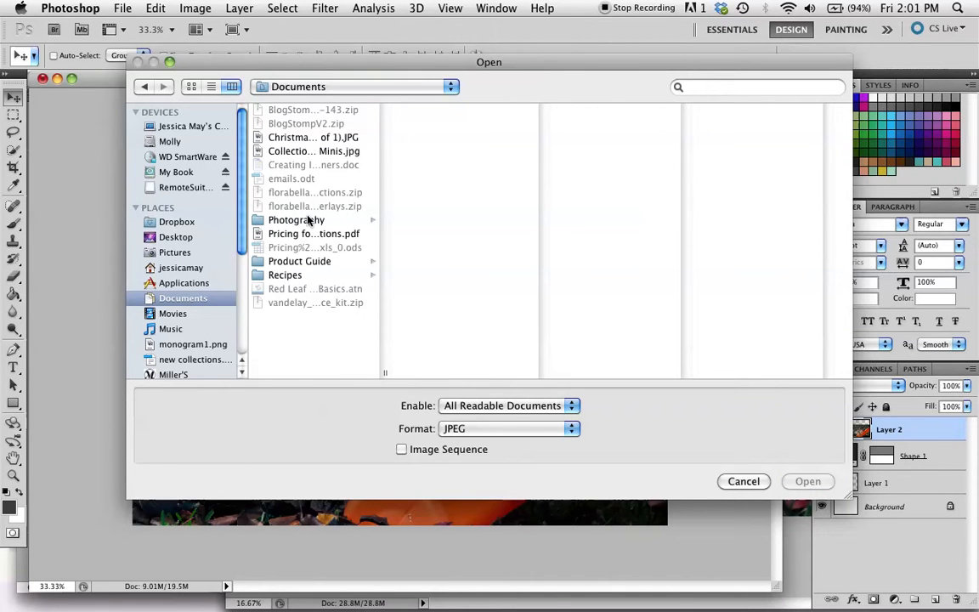
pyautogui.click(309, 221)
pyautogui.scroll(-1, 447, 291)
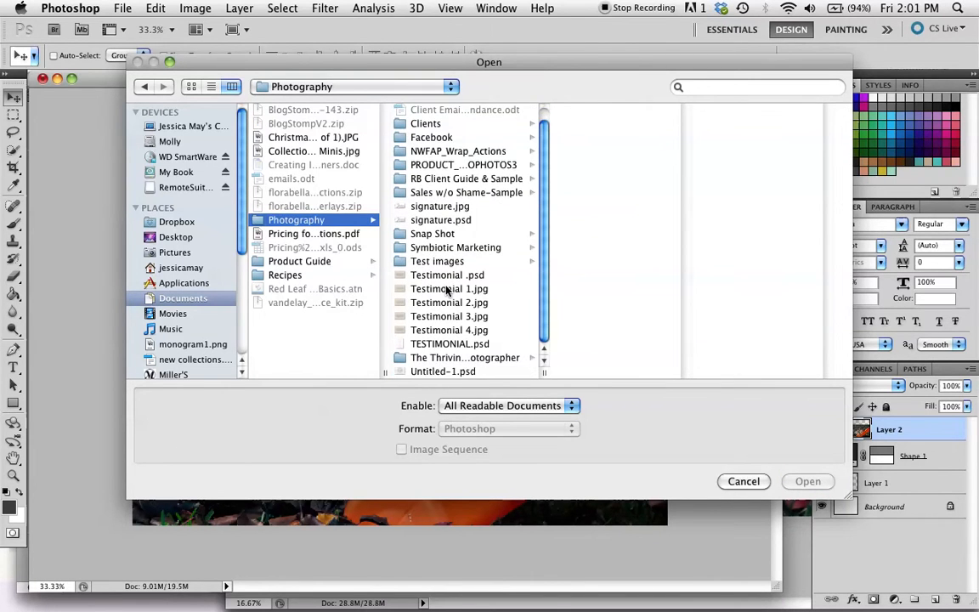
pyautogui.scroll(1, 447, 291)
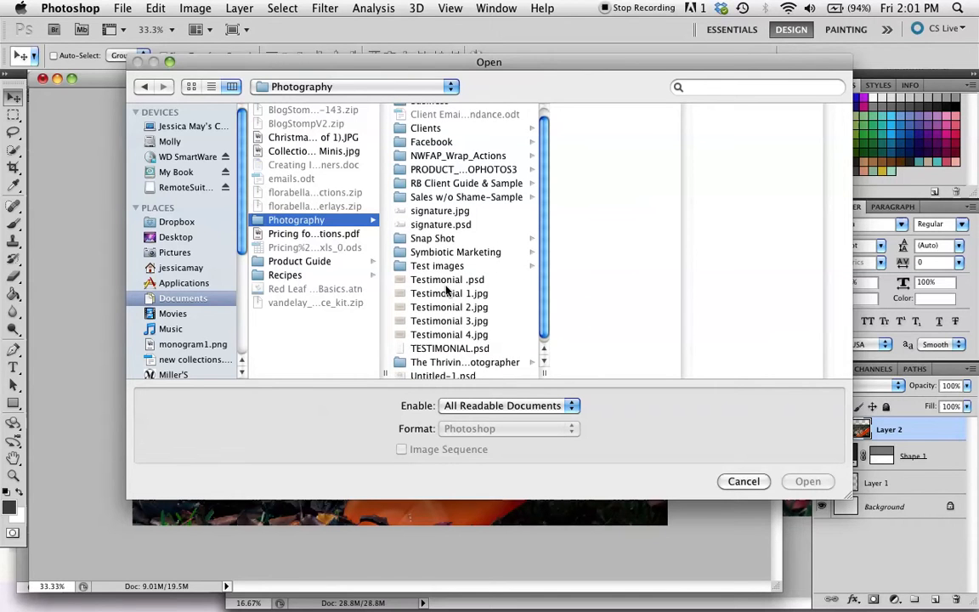
pyautogui.scroll(1, 447, 292)
pyautogui.click(417, 109)
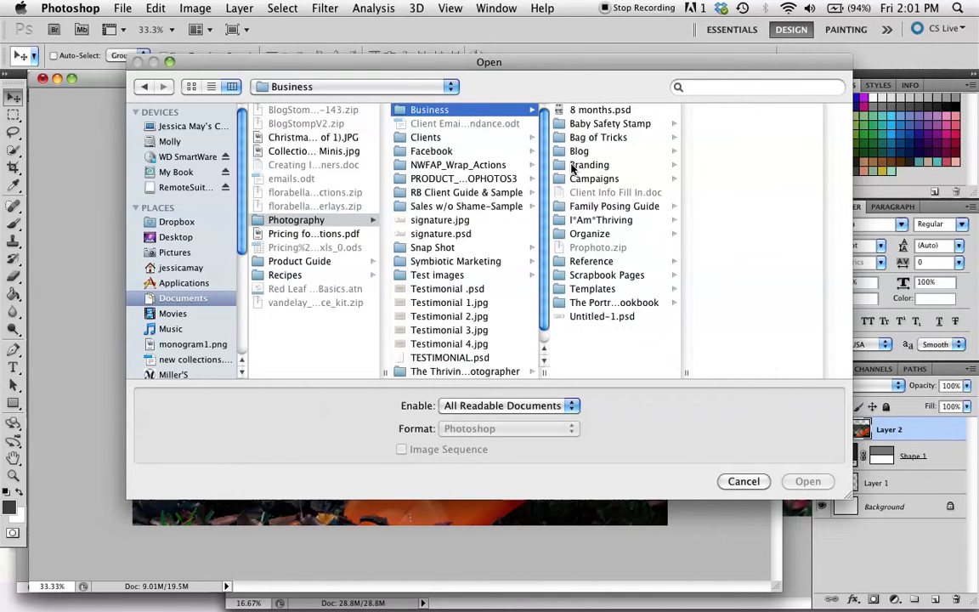
pyautogui.click(625, 276)
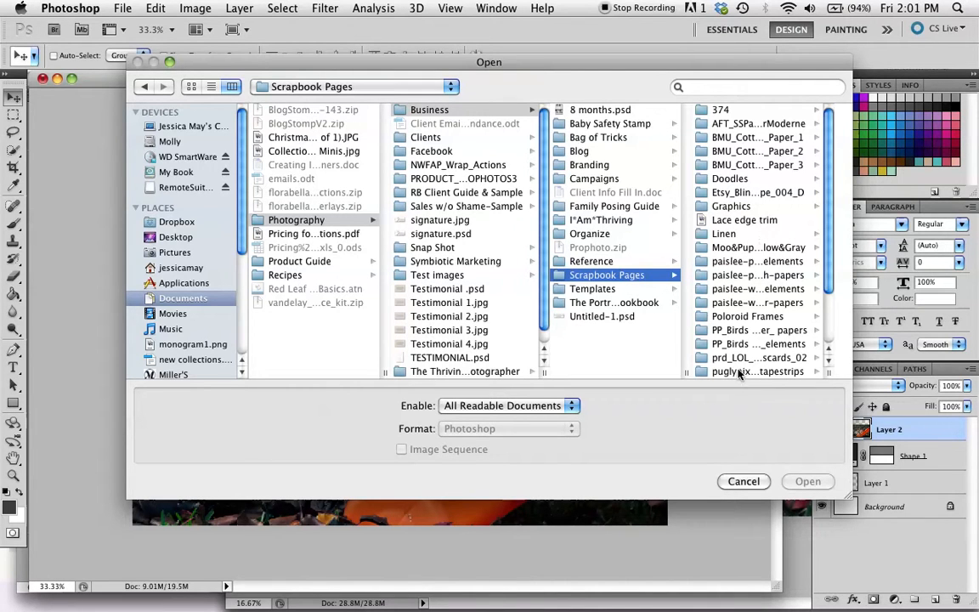
pyautogui.click(729, 235)
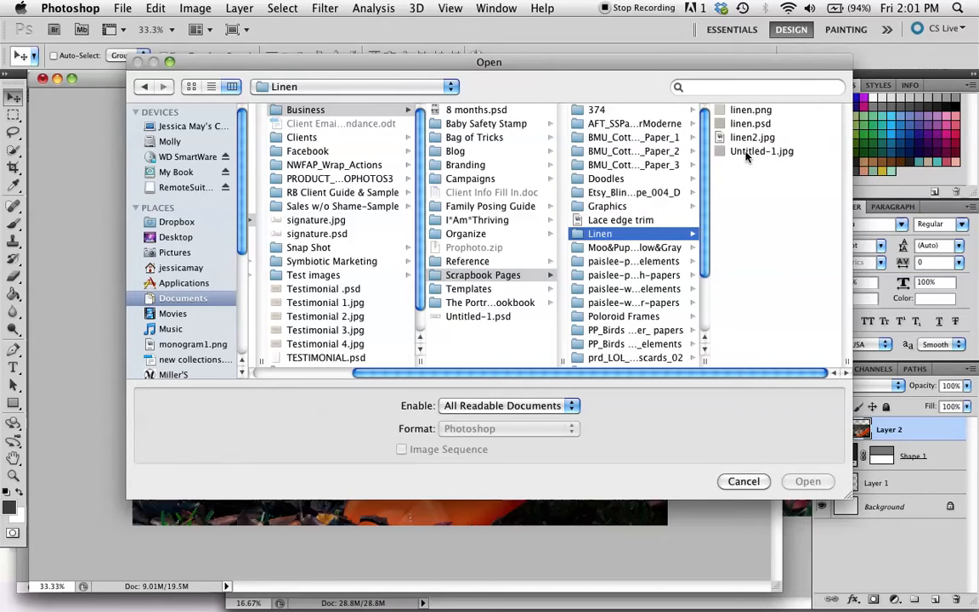
pyautogui.click(760, 111)
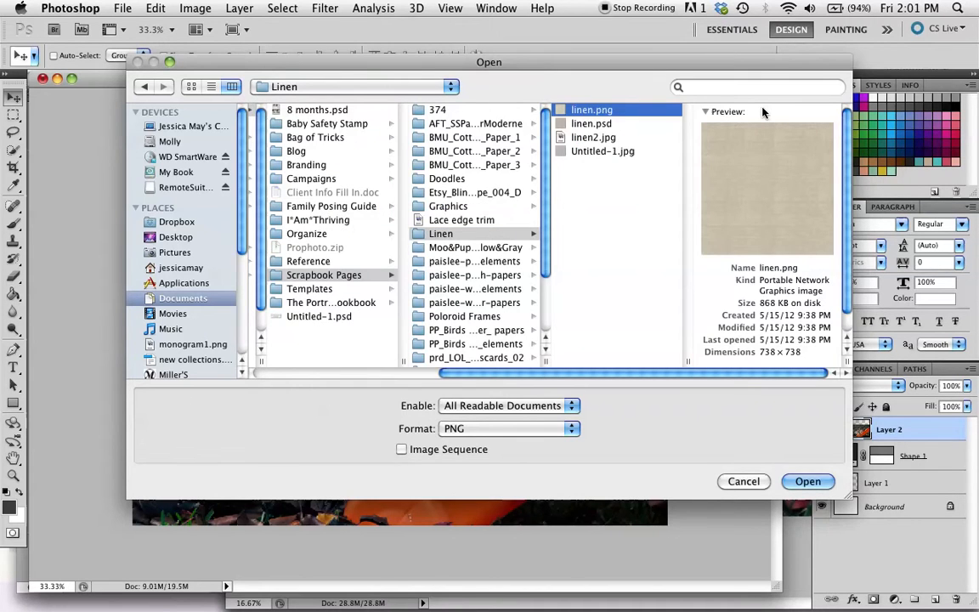
pyautogui.press('Return')
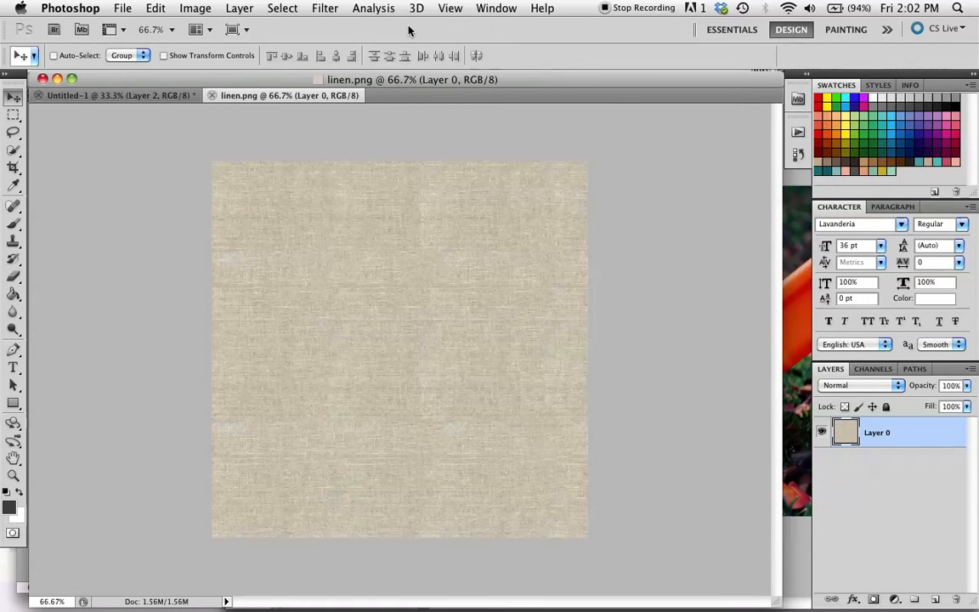
# Copy the linen texture into the layout document and scale it up proportionally to cover the full canvas
pyautogui.moveTo(299, 94); pyautogui.dragTo(676, 271)
pyautogui.moveTo(855, 438); pyautogui.dragTo(236, 375)
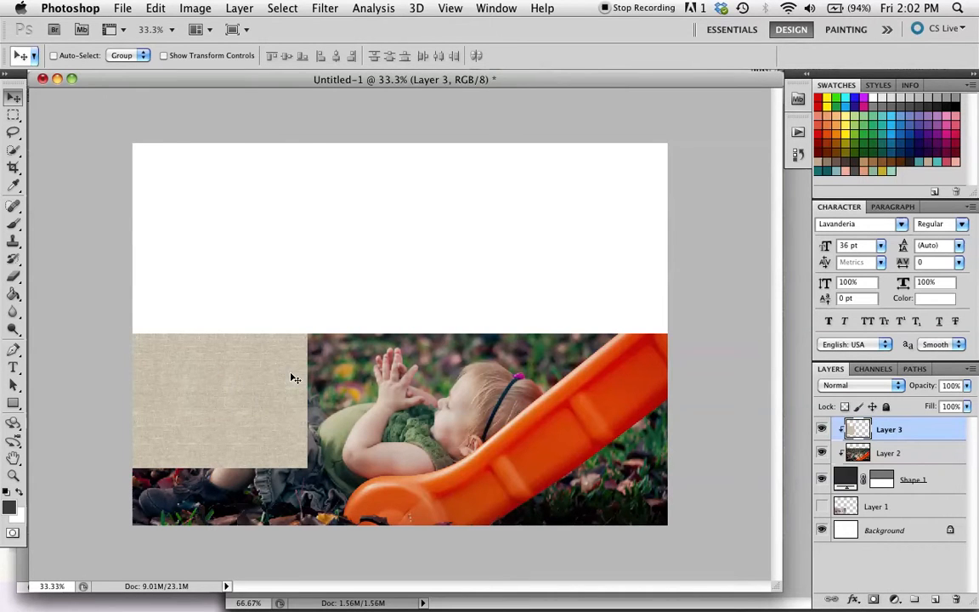
pyautogui.hotkey('ctrl', 't')
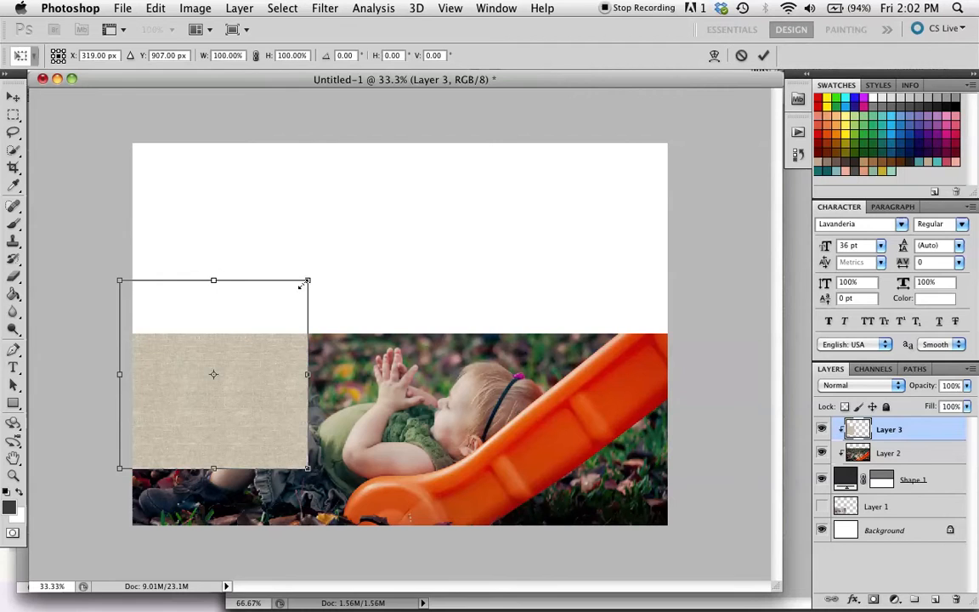
pyautogui.moveTo(315, 283); pyautogui.dragTo(631, 131)
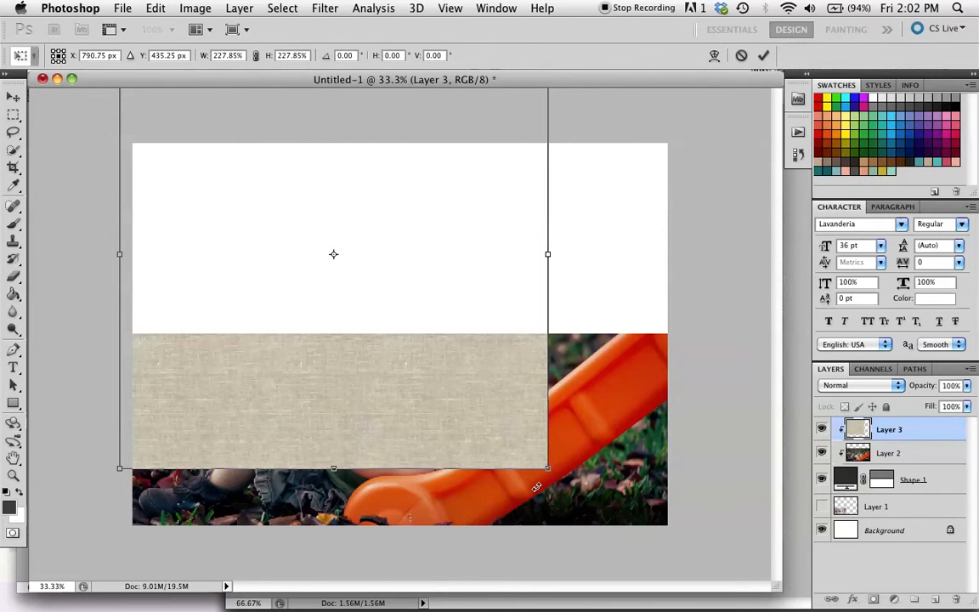
pyautogui.moveTo(549, 469); pyautogui.dragTo(758, 516)
pyautogui.press('Return')
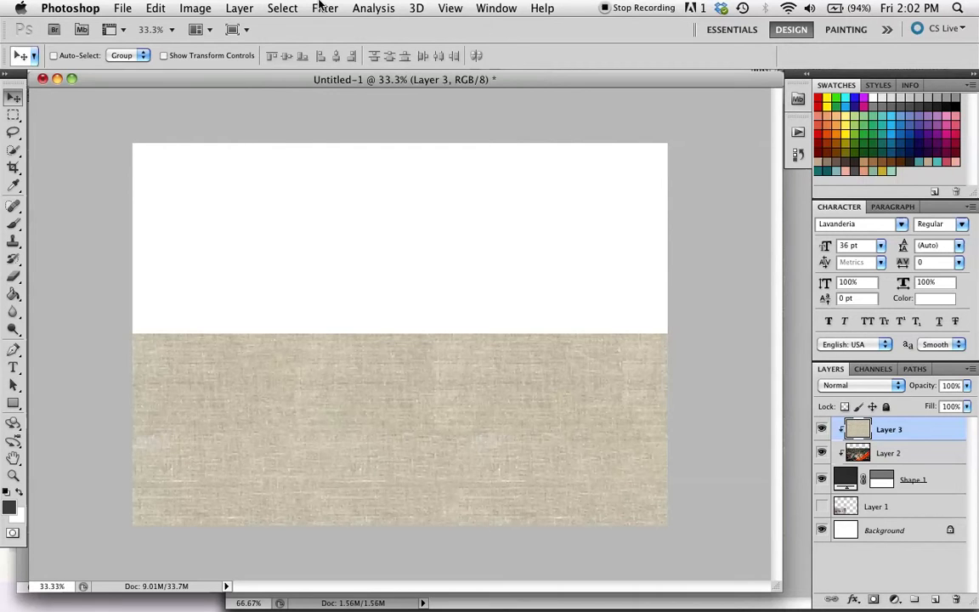
# Release the linen layer from its clipping mask and move it directly above the Background layer
pyautogui.click(197, 6)
pyautogui.moveTo(230, 7)
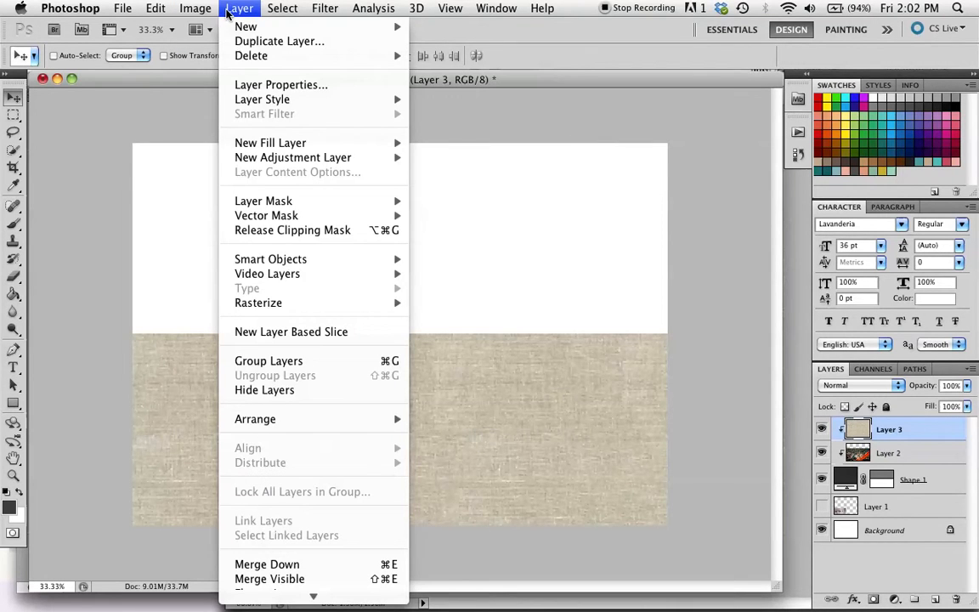
pyautogui.moveTo(255, 216)
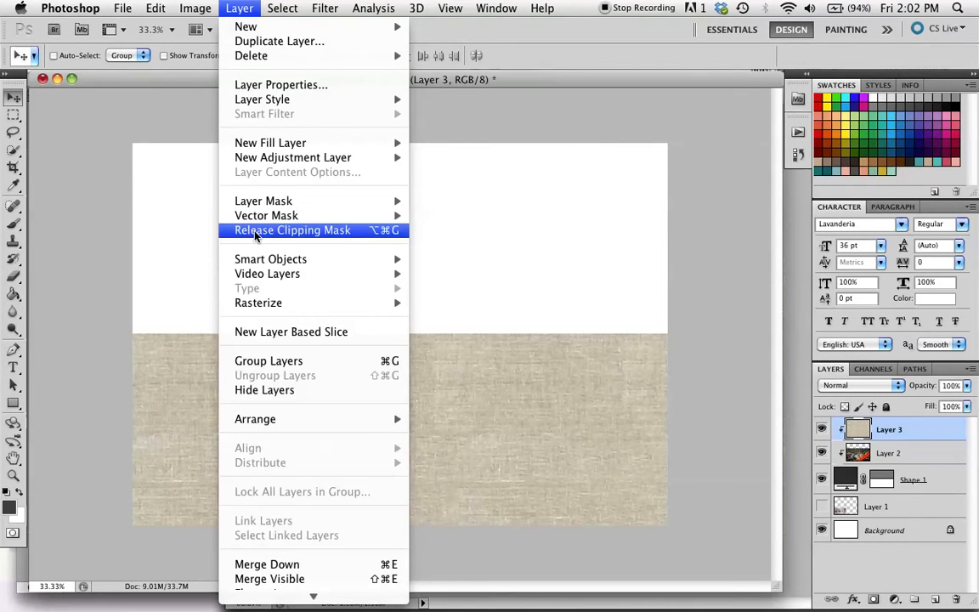
pyautogui.click(321, 240)
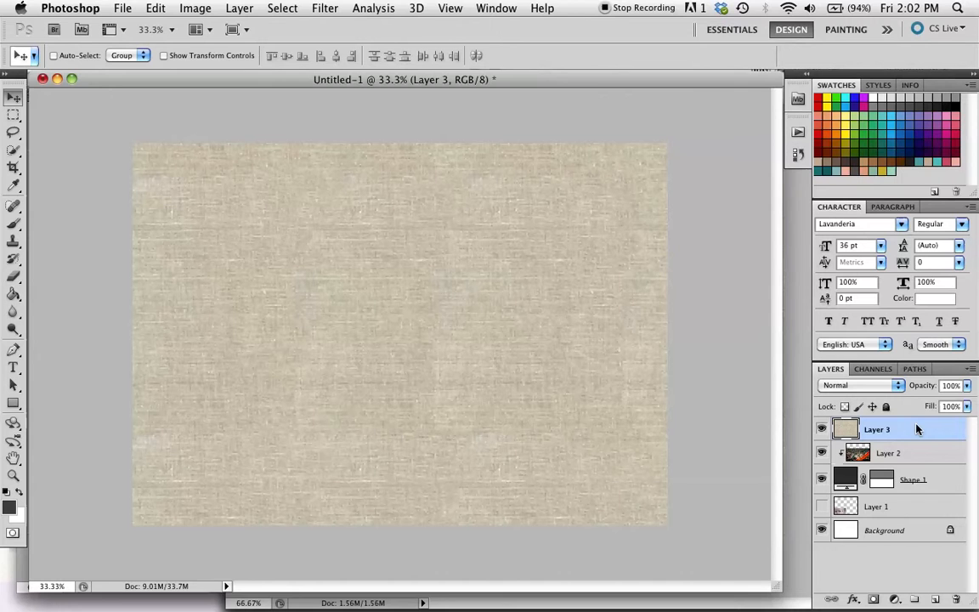
pyautogui.moveTo(916, 430); pyautogui.dragTo(916, 507)
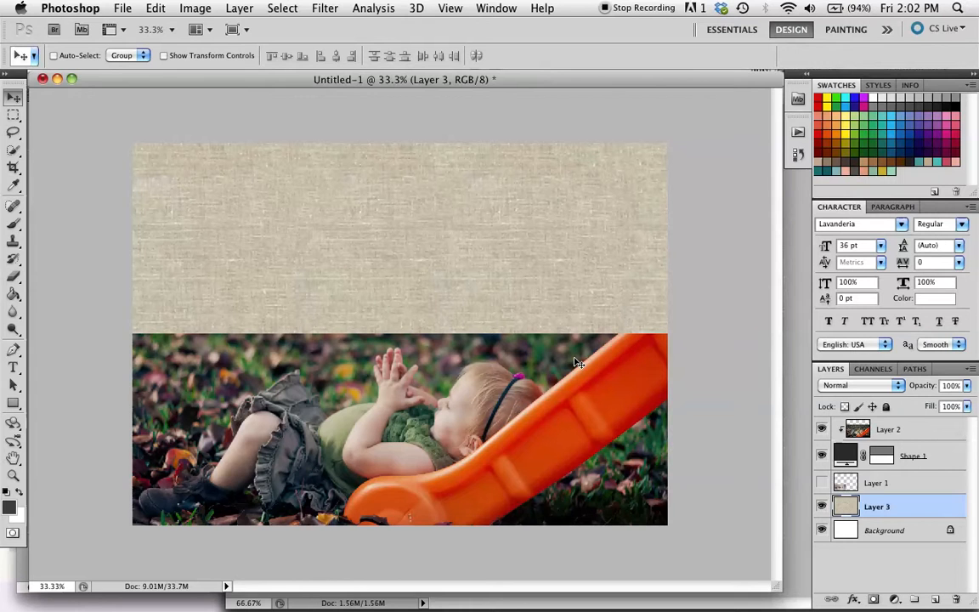
# Switch to the Custom Shape tool and choose the solid heart from the shape library
pyautogui.click(13, 405)
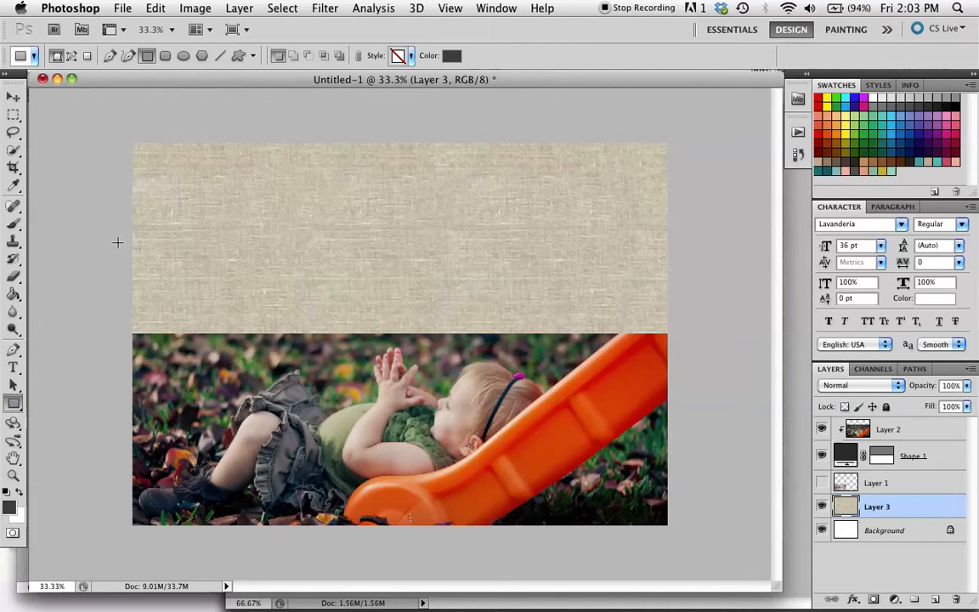
pyautogui.click(253, 56)
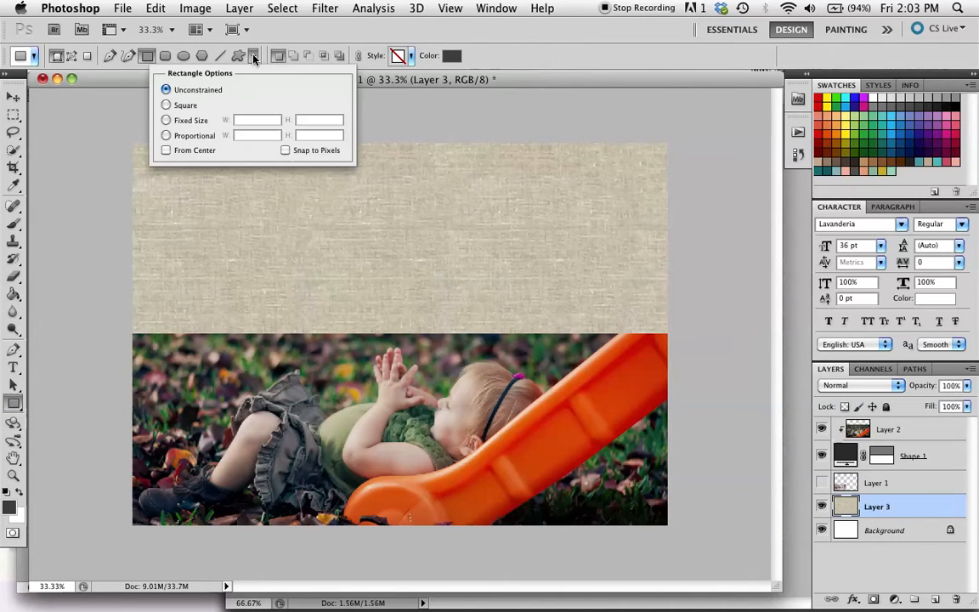
pyautogui.click(253, 56)
pyautogui.click(238, 55)
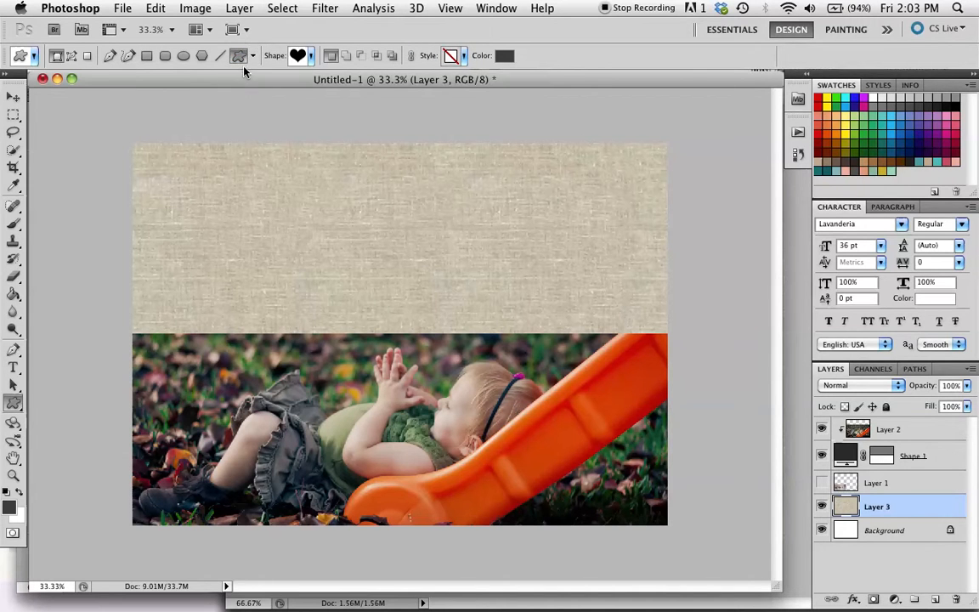
pyautogui.click(311, 59)
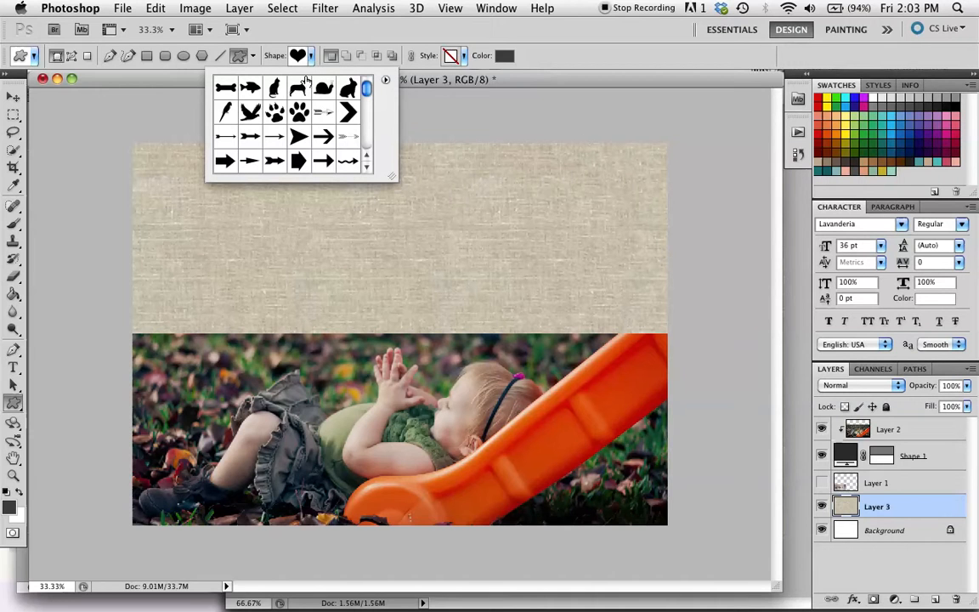
pyautogui.scroll(-10, 300, 134)
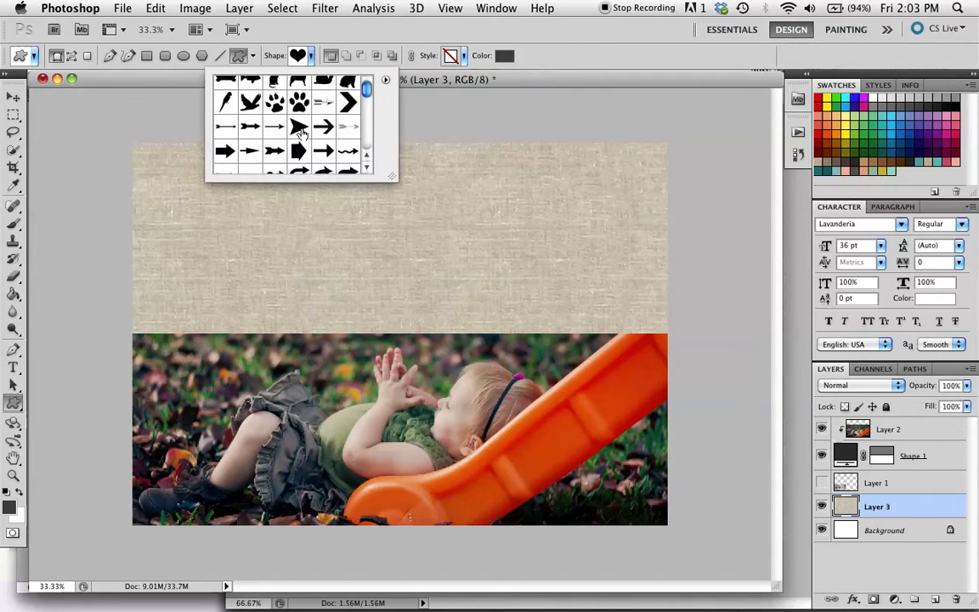
pyautogui.scroll(-12, 301, 134)
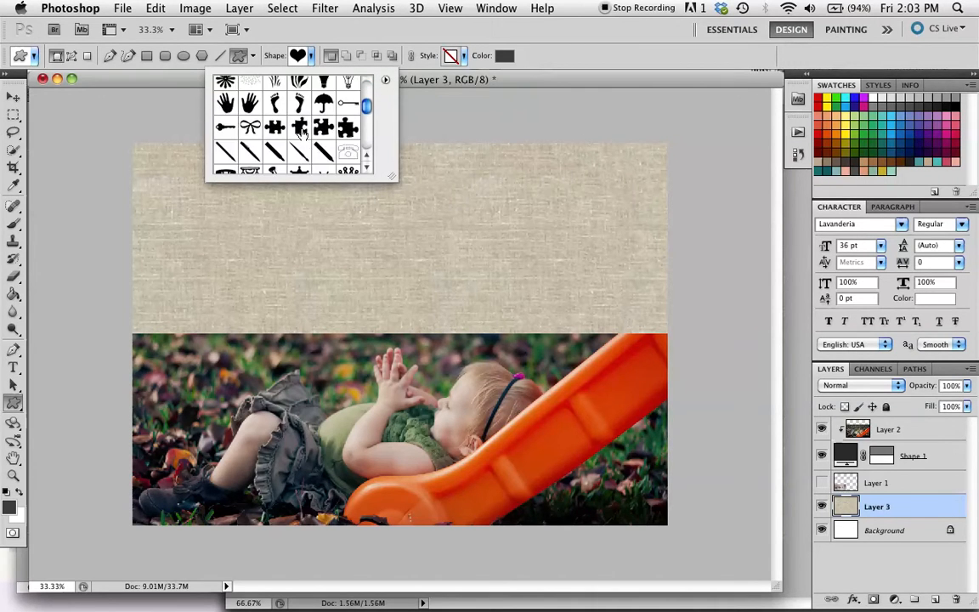
pyautogui.scroll(-10, 300, 134)
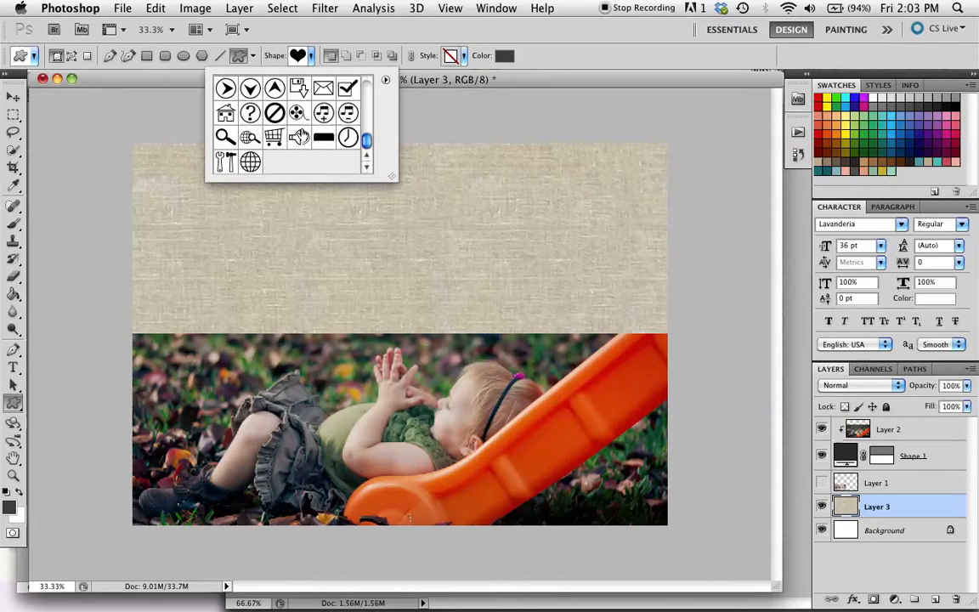
pyautogui.scroll(3, 301, 134)
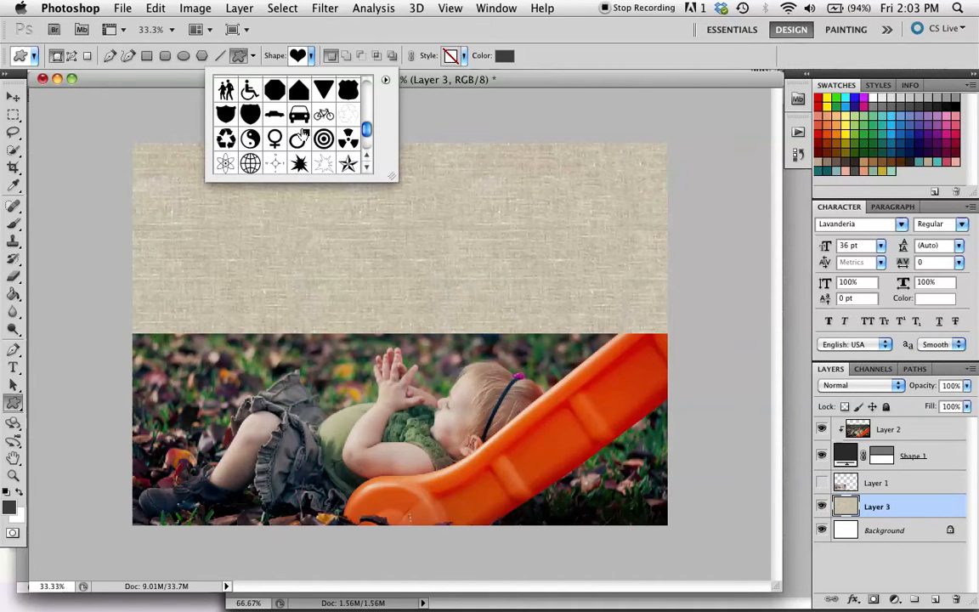
pyautogui.scroll(6, 280, 114)
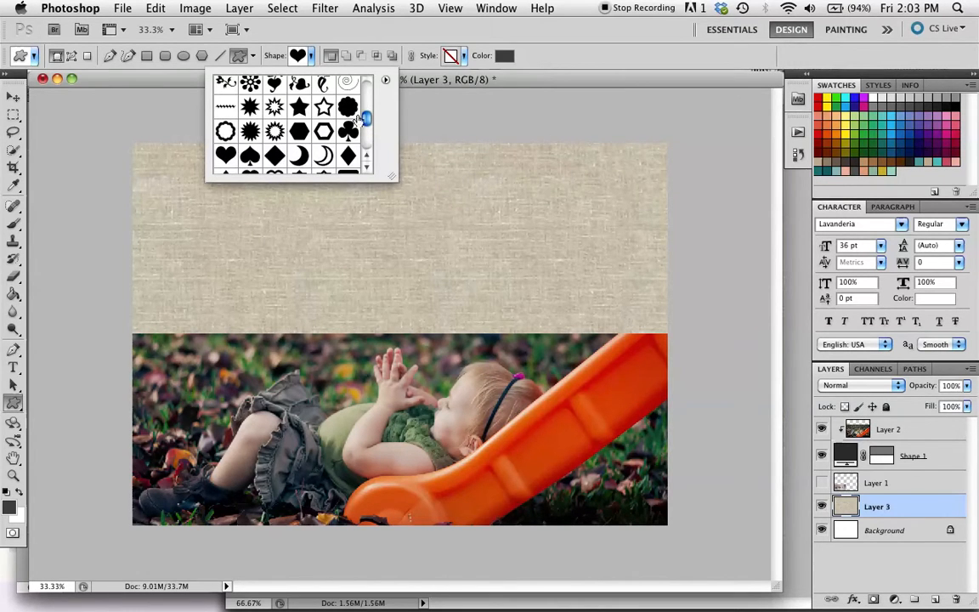
pyautogui.click(225, 156)
pyautogui.doubleClick(224, 156)
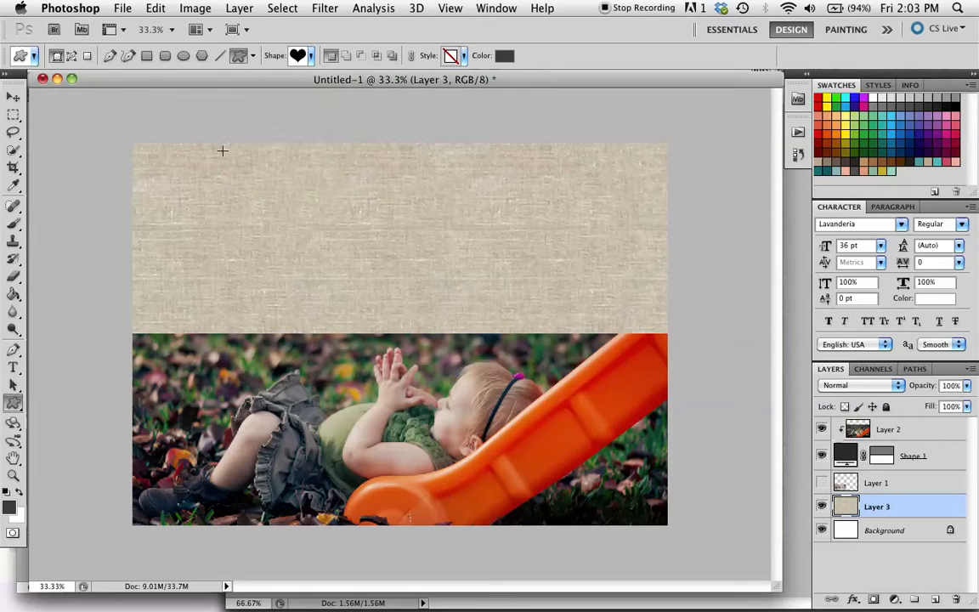
# Create a new empty layer above Layer 2, the clipped photo at the top of the stack
pyautogui.click(863, 431)
pyautogui.click(239, 8)
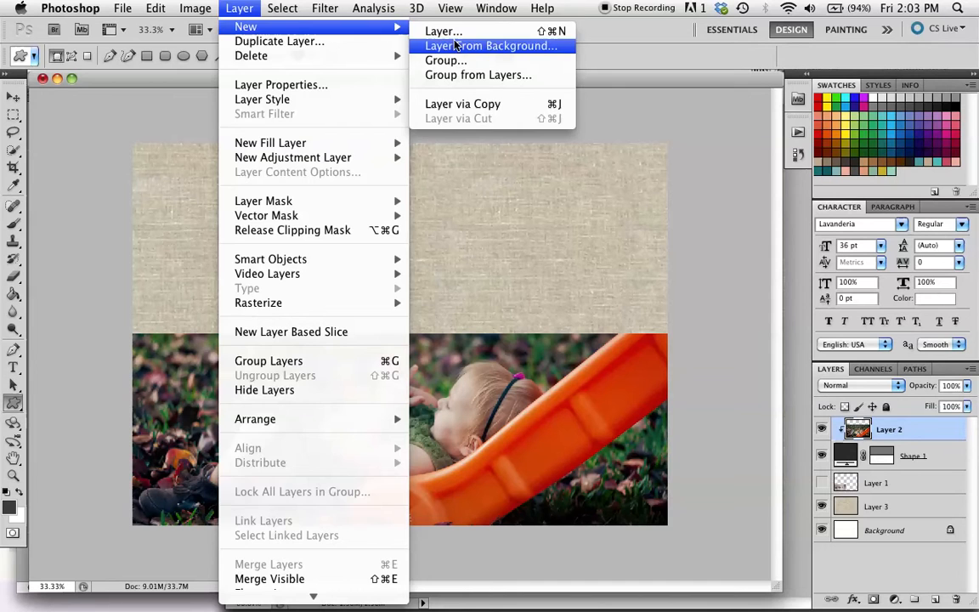
pyautogui.click(492, 46)
pyautogui.click(625, 289)
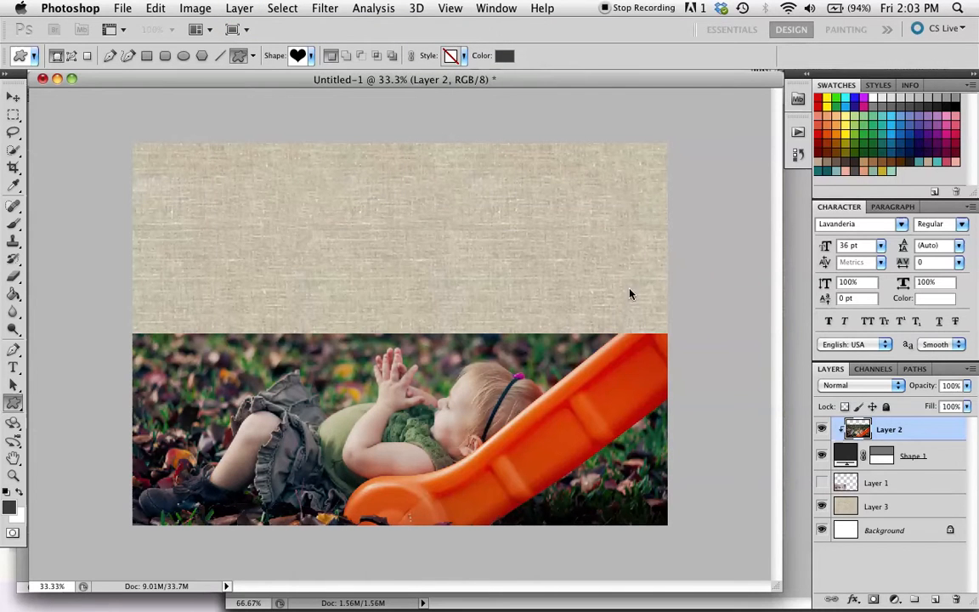
pyautogui.click(239, 8)
pyautogui.moveTo(247, 28)
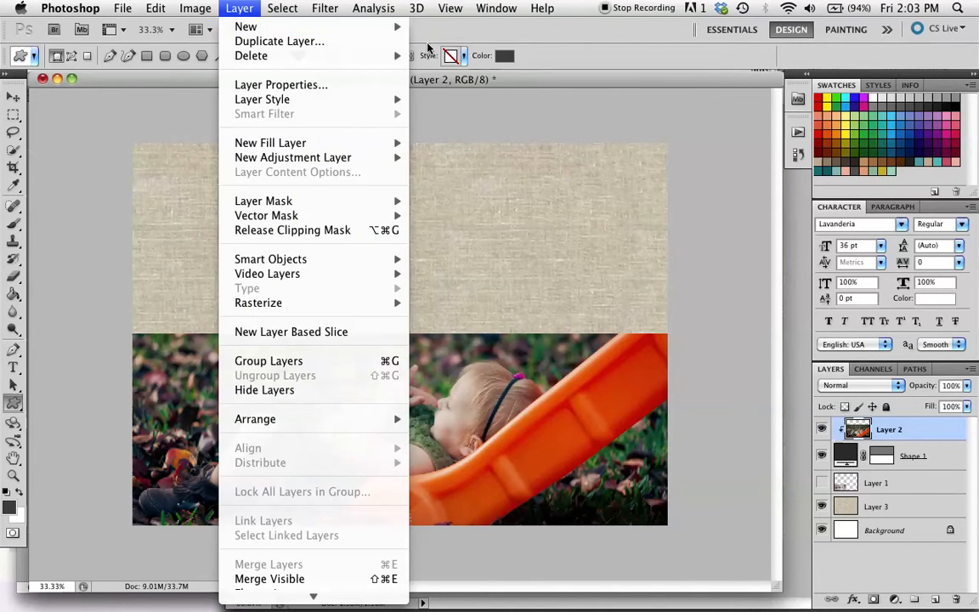
pyautogui.click(416, 31)
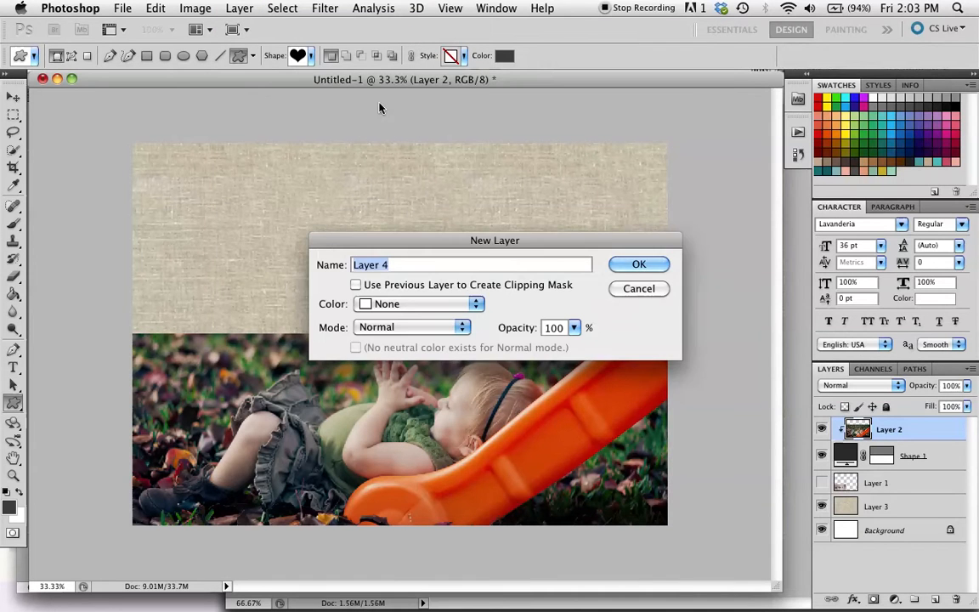
pyautogui.press('Return')
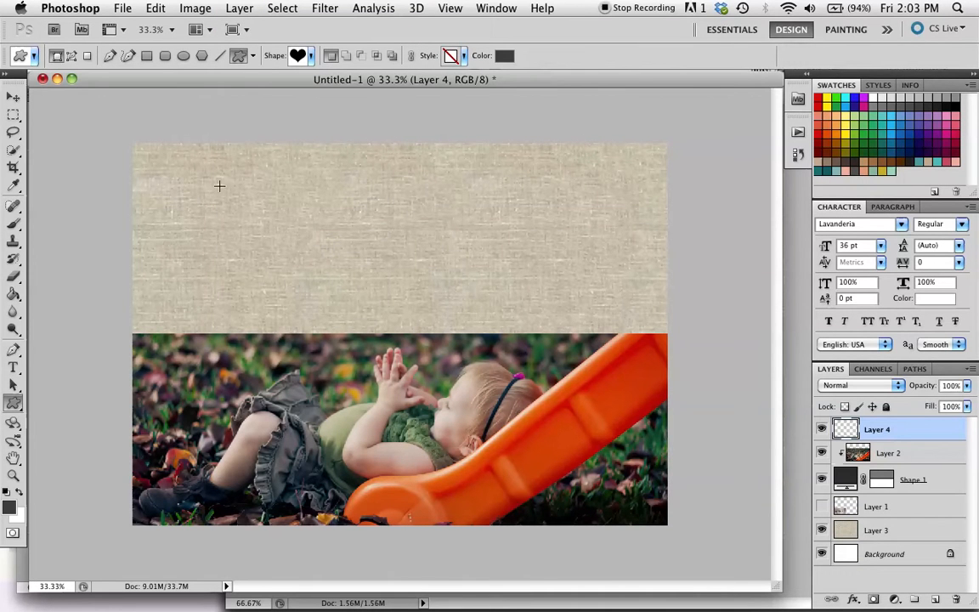
# Draw a large dark heart over the linen, overlapping the lower photo, and shift it slightly up and to the left
pyautogui.moveTo(234, 176); pyautogui.dragTo(450, 384)
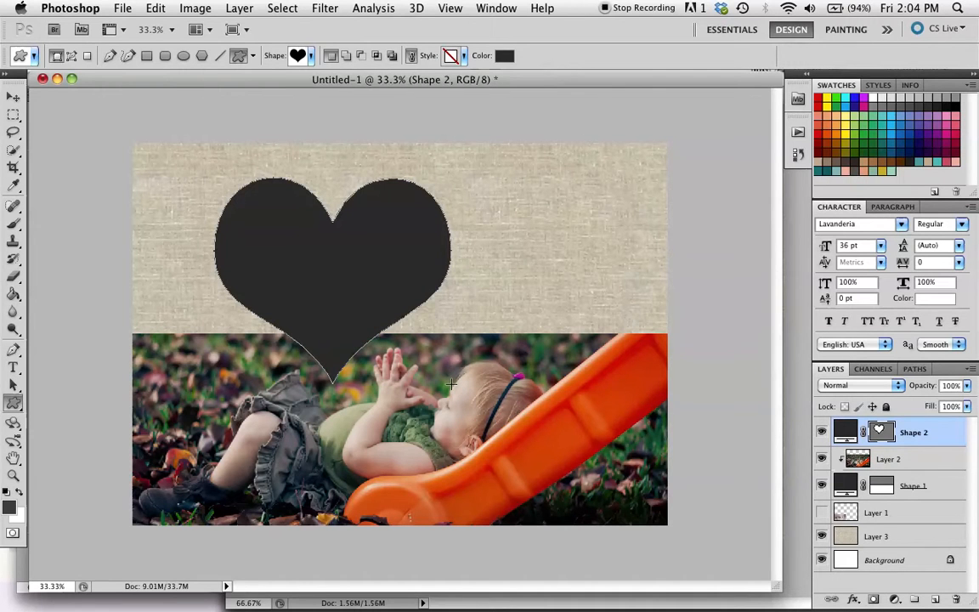
pyautogui.click(13, 94)
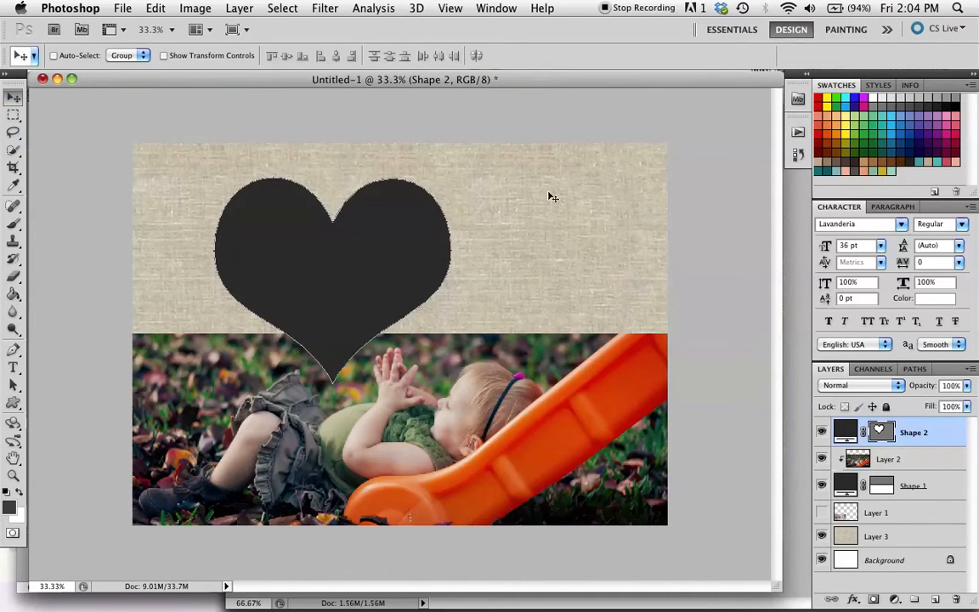
pyautogui.moveTo(528, 214); pyautogui.dragTo(491, 200)
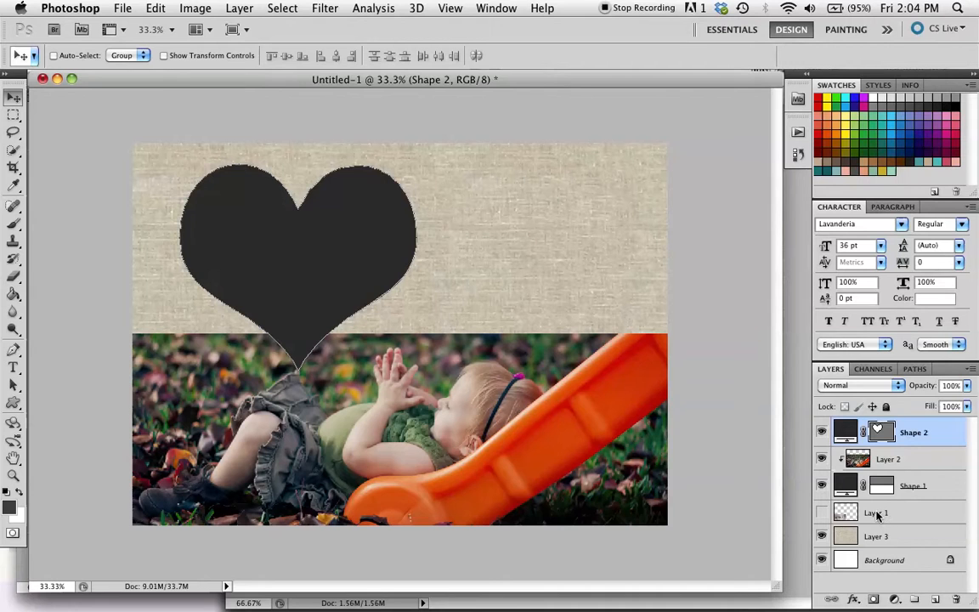
# Make the hidden Layer 1 portrait visible and move it above Shape 2 in the layer stack
pyautogui.click(838, 514)
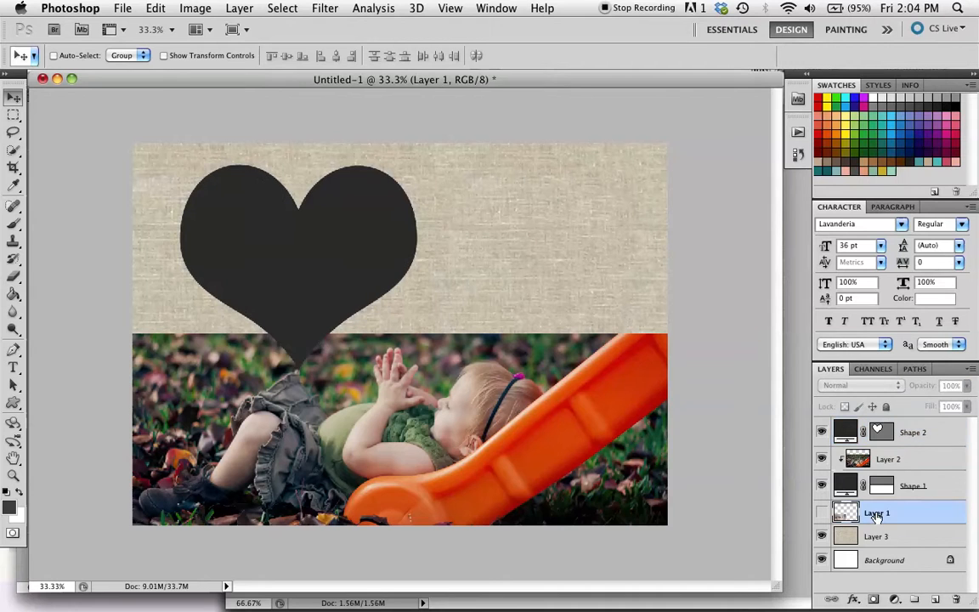
pyautogui.click(822, 513)
pyautogui.moveTo(845, 514); pyautogui.dragTo(843, 429)
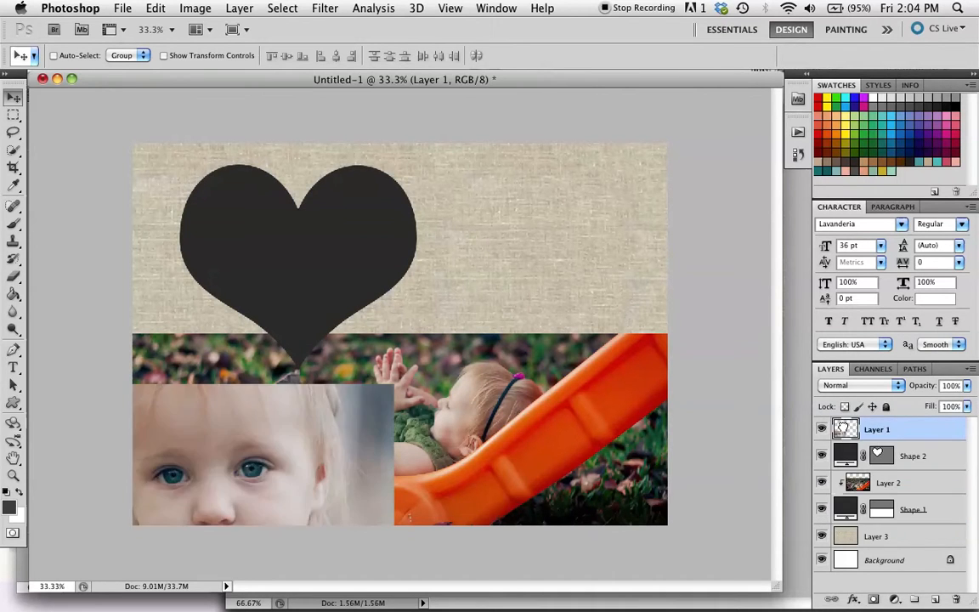
# Position the portrait so the girl's face covers the heart, and clip it to the heart shape
pyautogui.moveTo(309, 495); pyautogui.dragTo(397, 225)
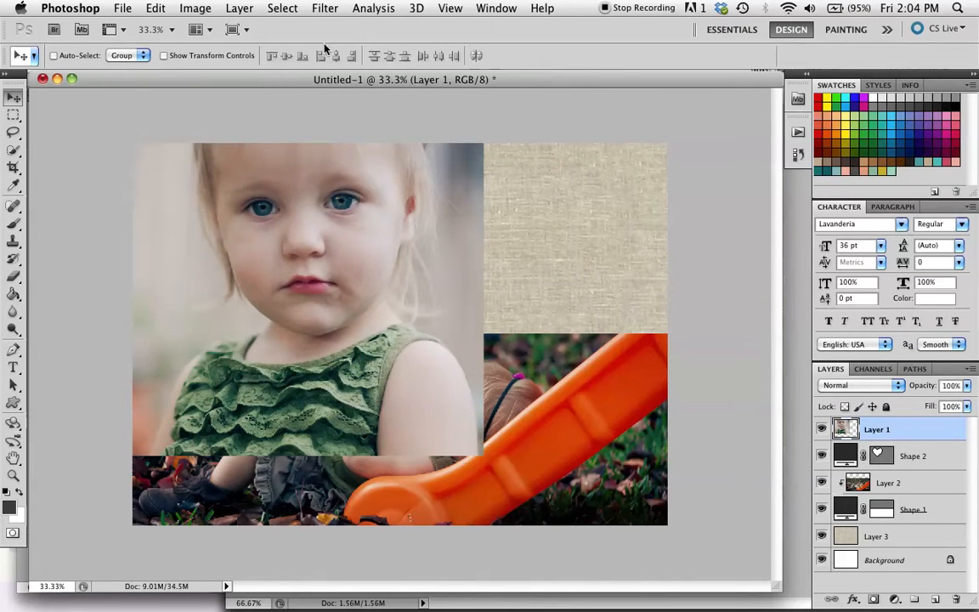
pyautogui.click(236, 8)
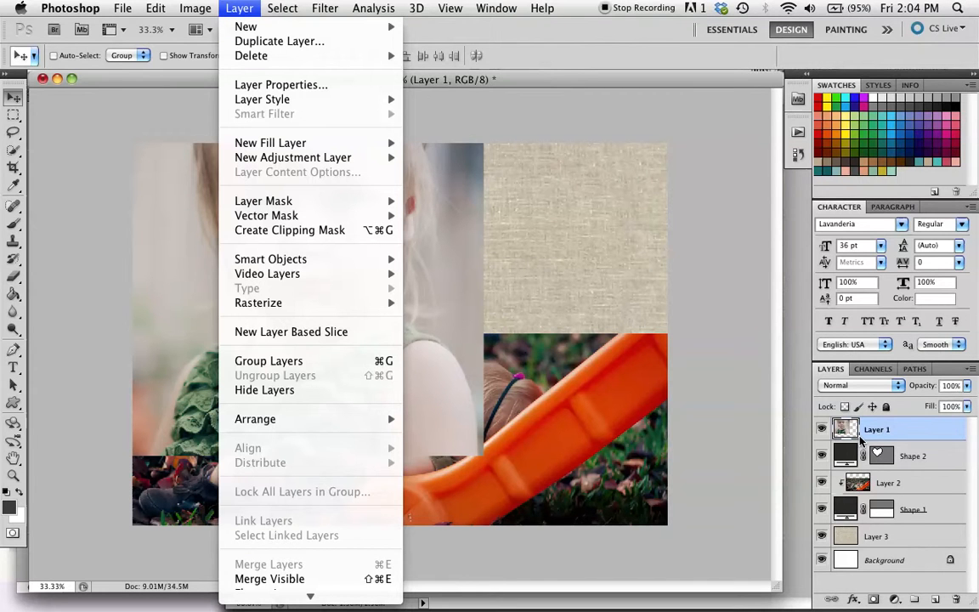
pyautogui.click(299, 231)
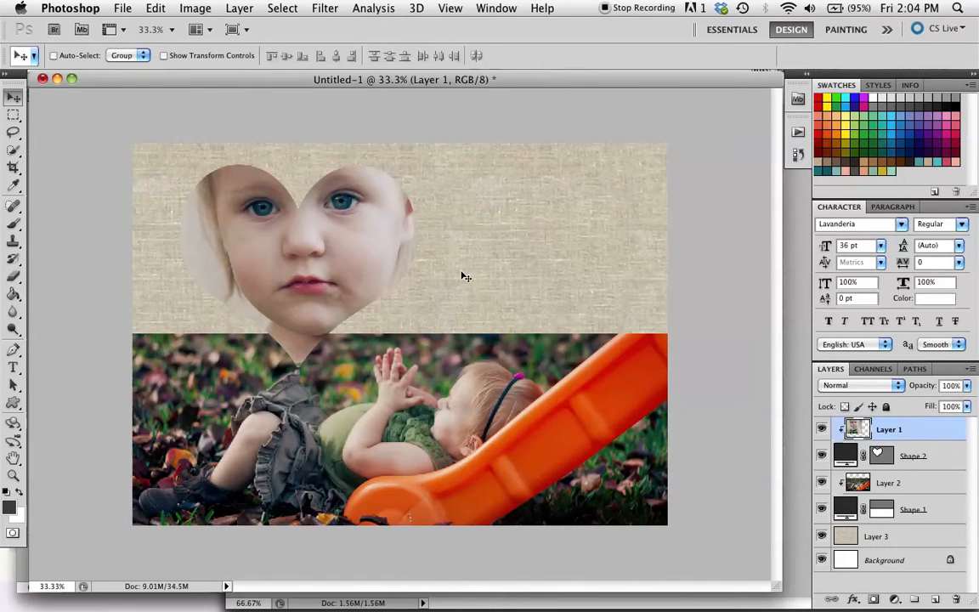
# Scale the clipped portrait proportionally to about 61% and reposition it so the face sits in the heart's right half
pyautogui.press('super+t')
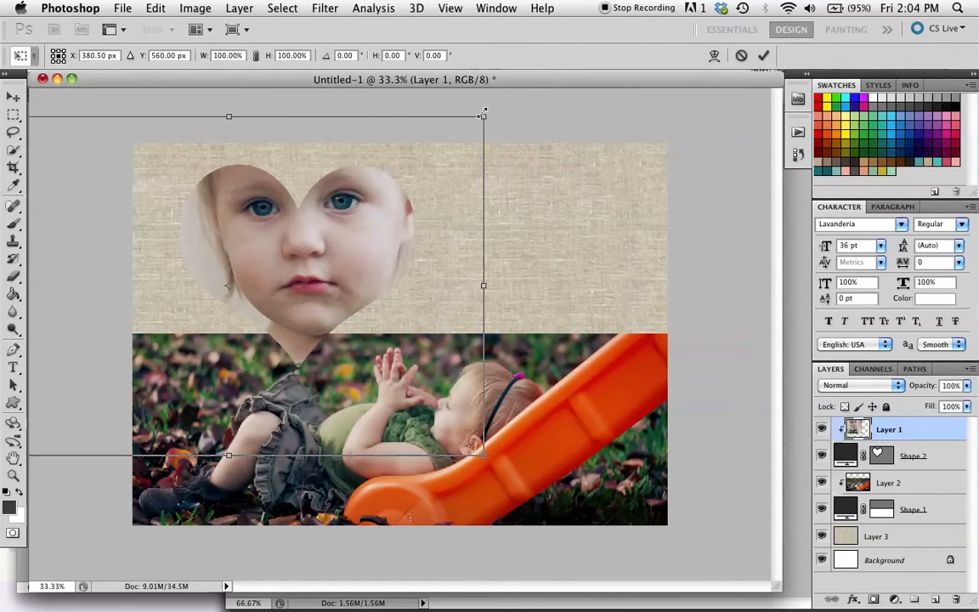
pyautogui.moveTo(482, 116); pyautogui.dragTo(343, 192)
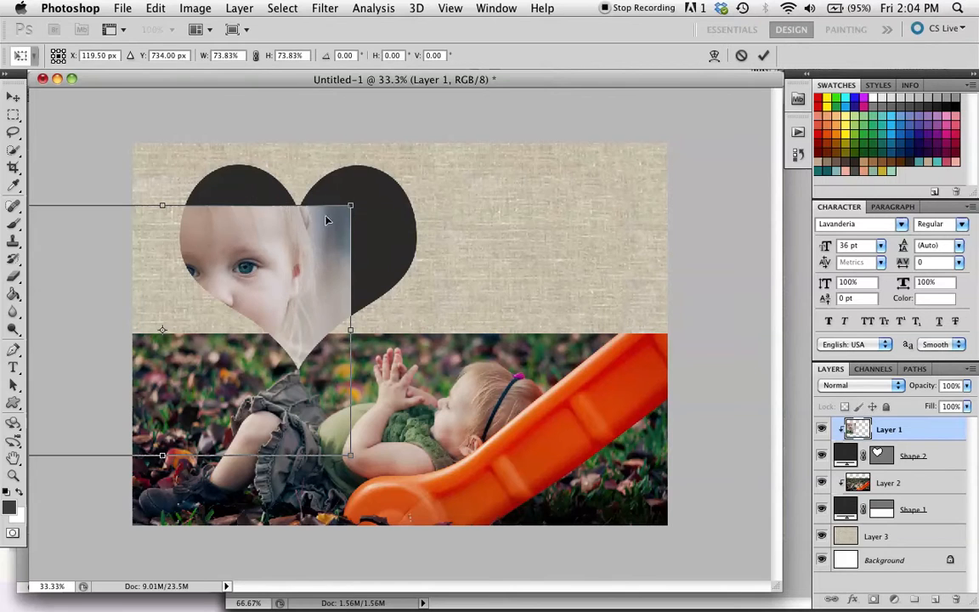
pyautogui.moveTo(324, 247); pyautogui.dragTo(247, 191)
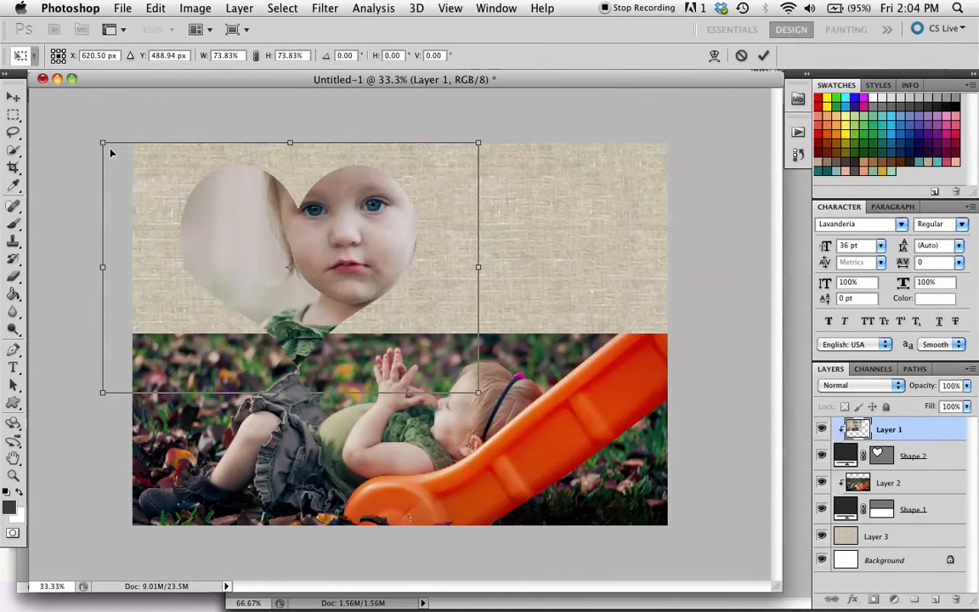
pyautogui.moveTo(99, 140); pyautogui.dragTo(226, 194)
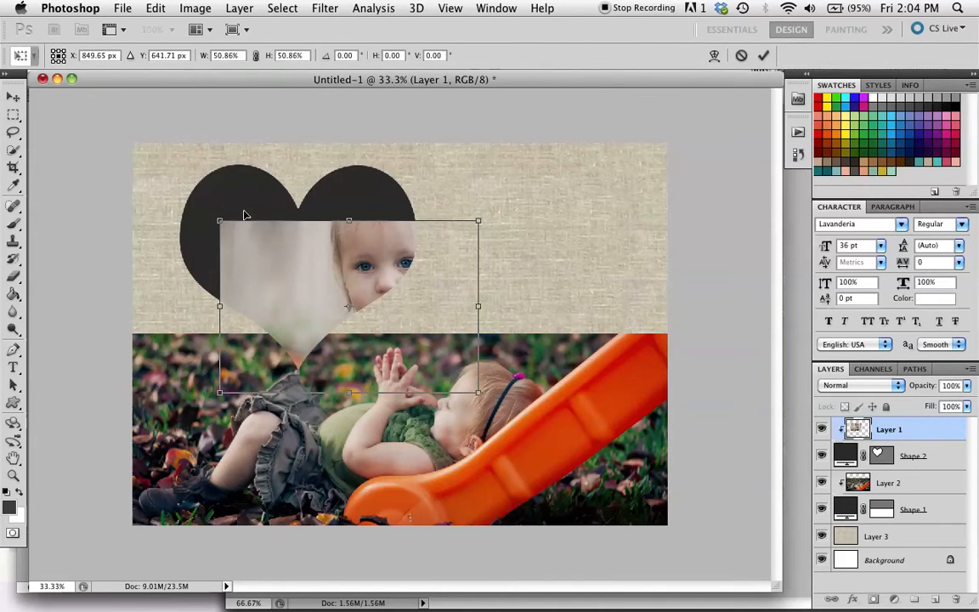
pyautogui.moveTo(321, 256)
pyautogui.mouseDown()
pyautogui.moveTo(309, 241)
pyautogui.moveTo(314, 223)
pyautogui.moveTo(319, 236)
pyautogui.mouseUp()
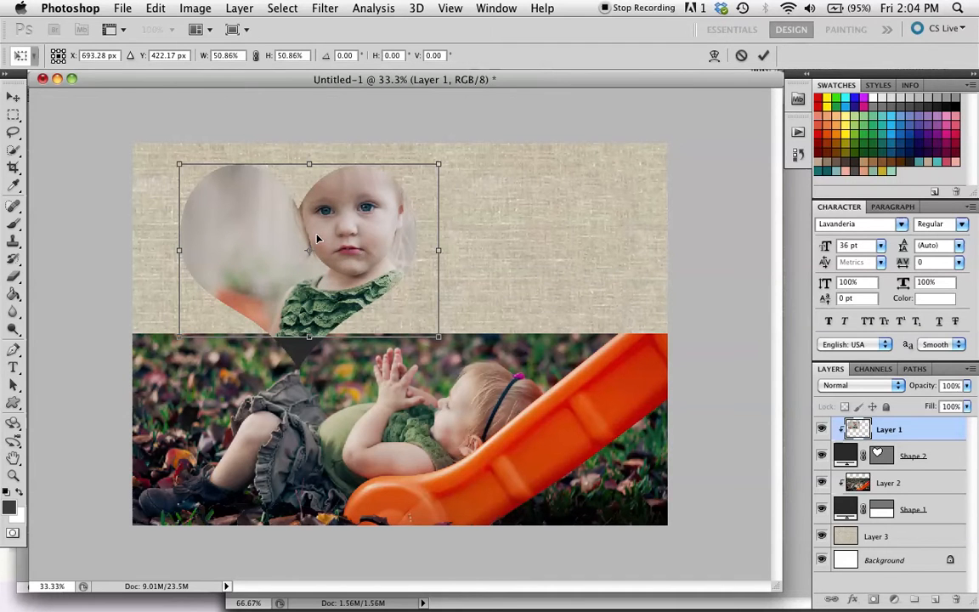
pyautogui.moveTo(180, 337); pyautogui.dragTo(164, 371)
pyautogui.moveTo(437, 355); pyautogui.dragTo(455, 368)
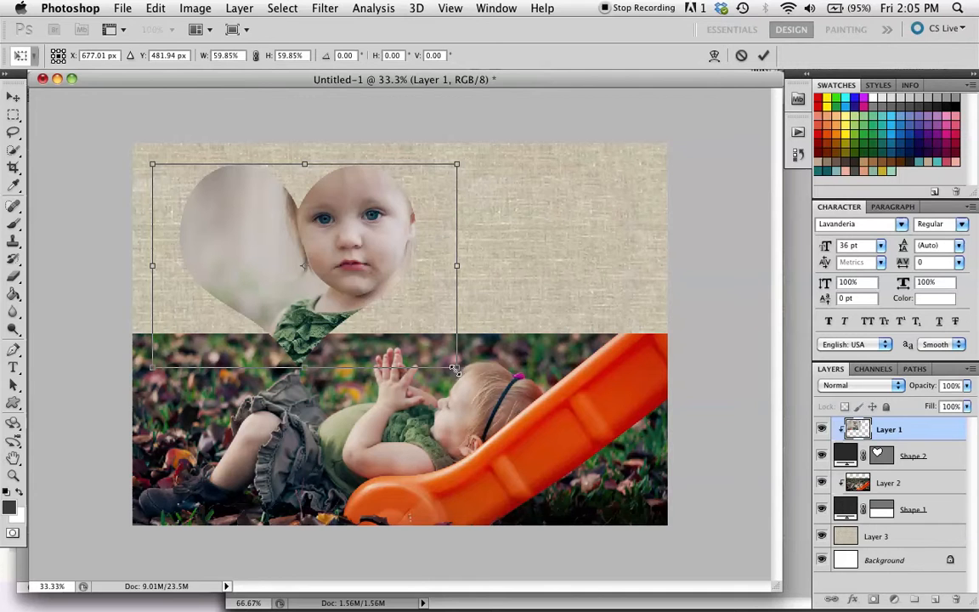
pyautogui.moveTo(454, 368); pyautogui.dragTo(459, 374)
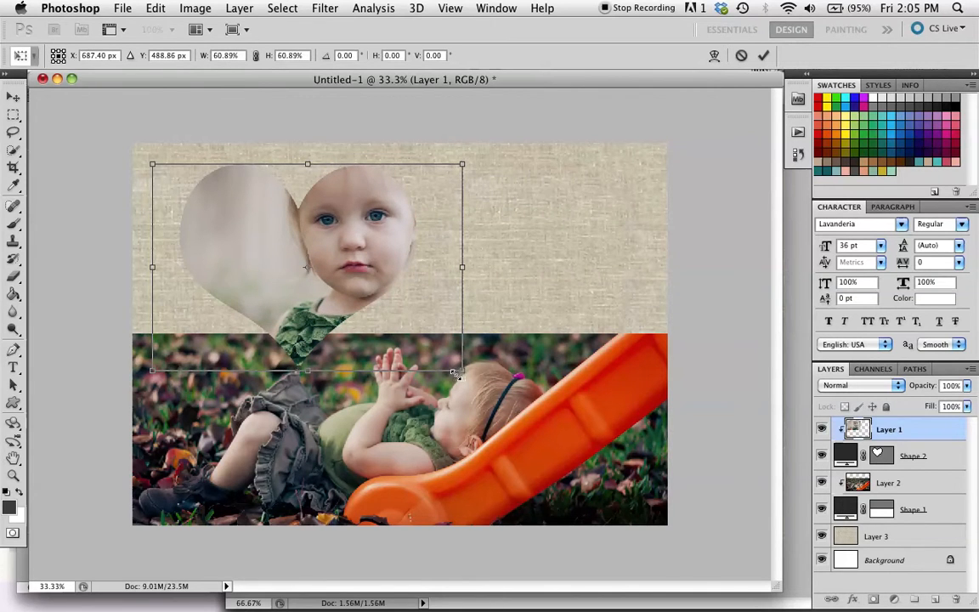
pyautogui.press('Return')
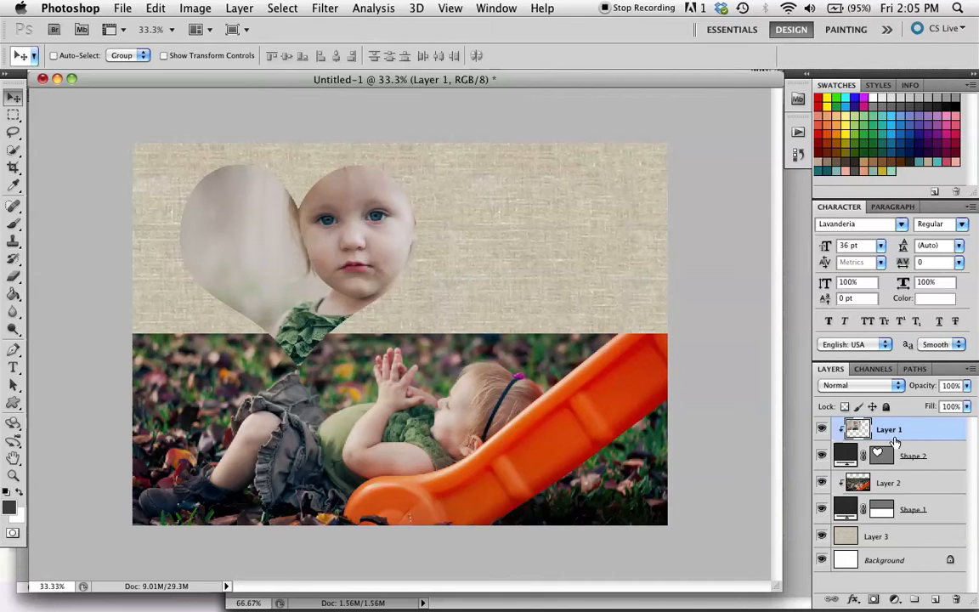
# Rotate the heart and its portrait together by about -10° and move them up toward the canvas's upper-left corner
pyautogui.keyDown('shift'); pyautogui.click(916, 456); pyautogui.keyUp('shift')
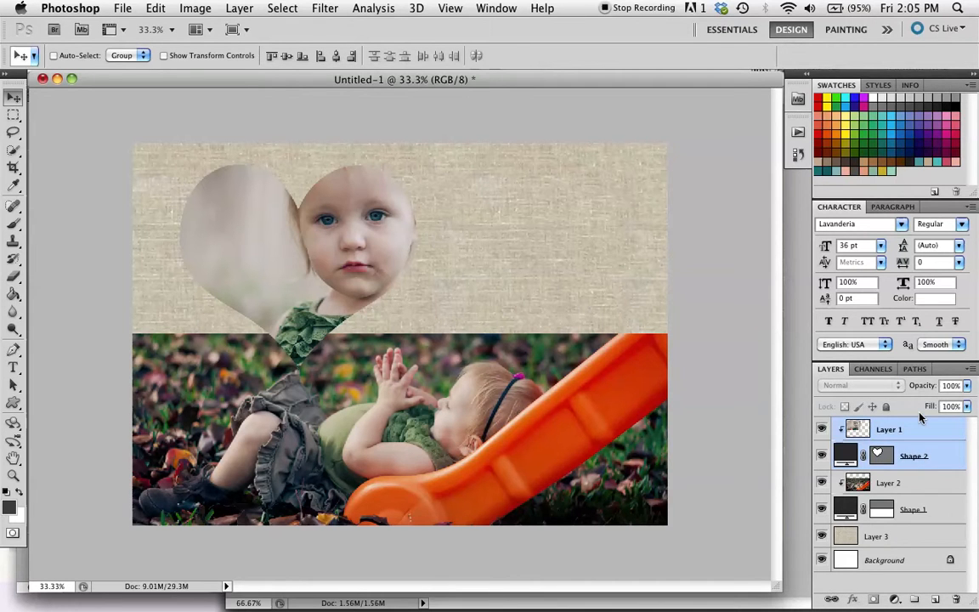
pyautogui.hotkey('ctrl', 't')
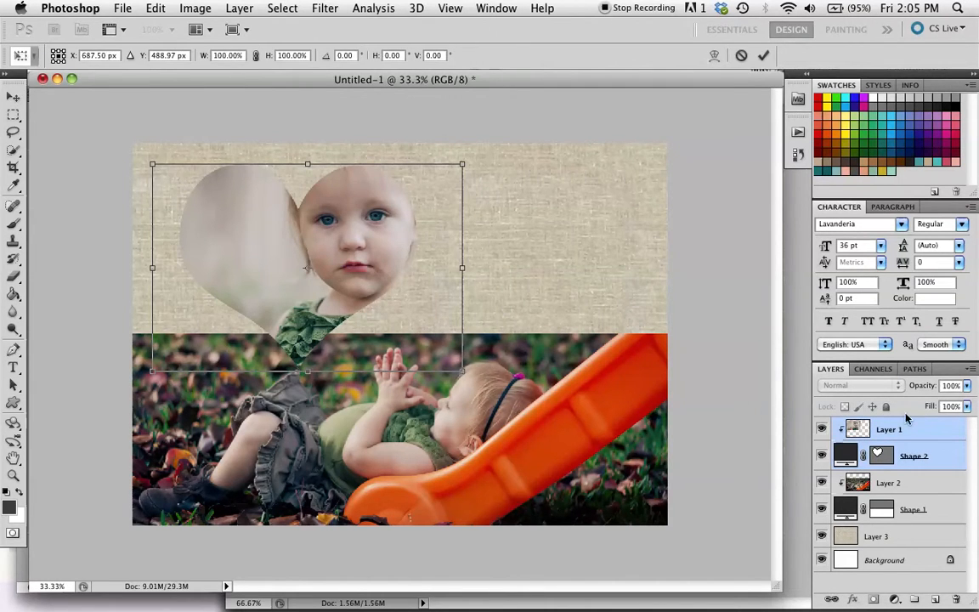
pyautogui.moveTo(468, 380); pyautogui.dragTo(363, 324)
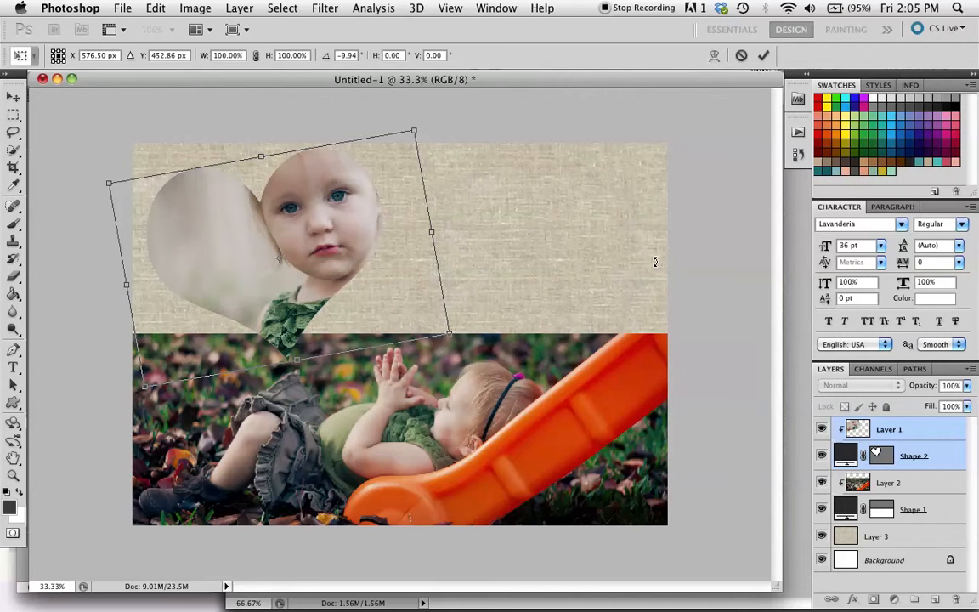
pyautogui.press('Return')
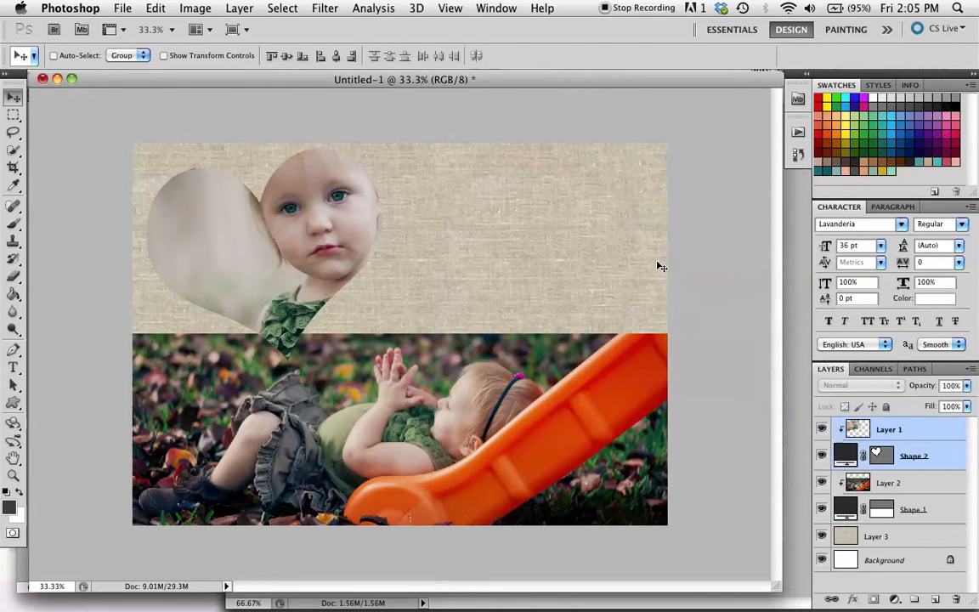
# Create a paragraph text box on the linen to the right of the heart, with the font size set to 18 pt
pyautogui.click(13, 366)
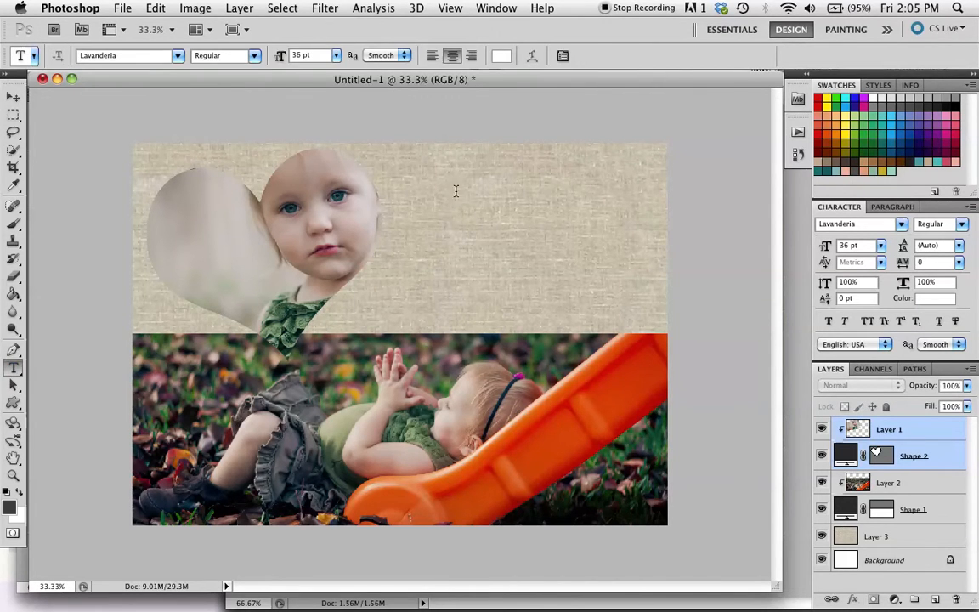
pyautogui.moveTo(443, 164); pyautogui.dragTo(653, 324)
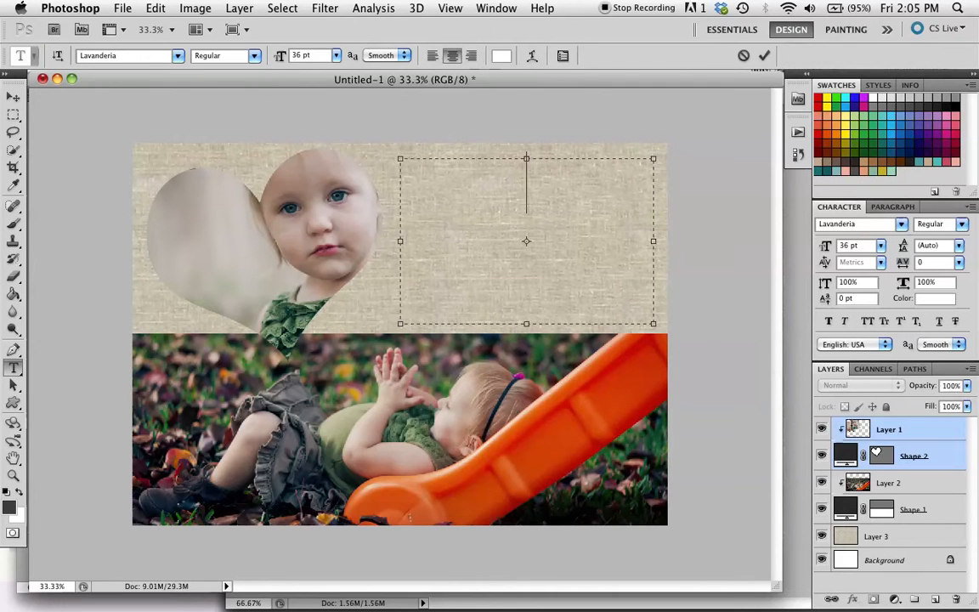
pyautogui.click(881, 246)
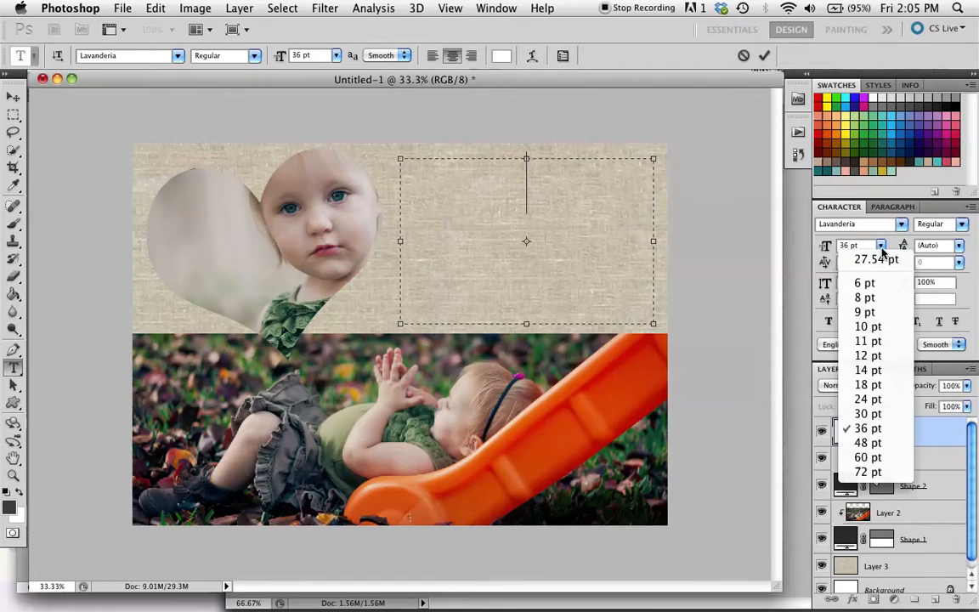
pyautogui.click(869, 385)
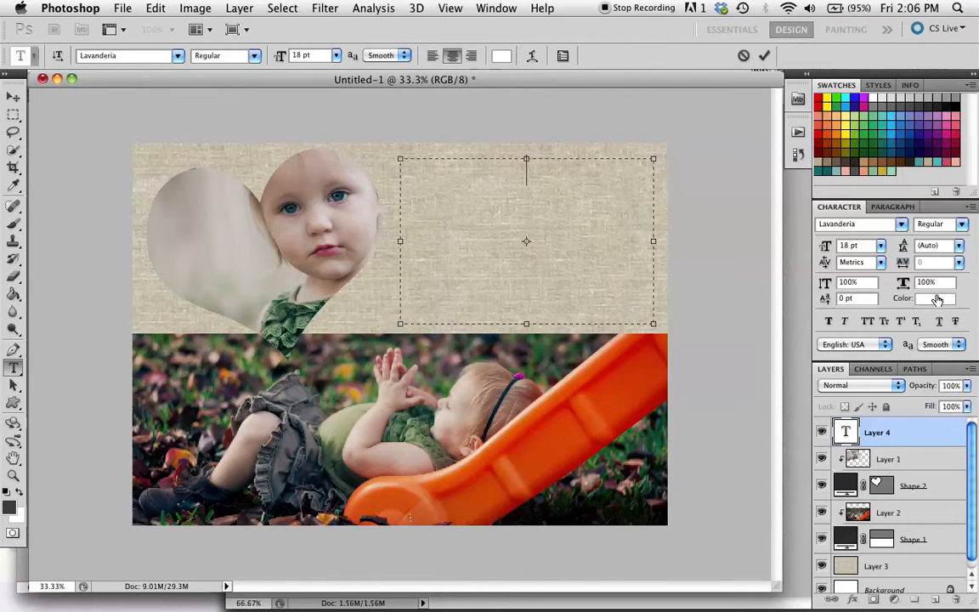
# Set the text color to a muted green, #566551, sampled from the photo
pyautogui.click(936, 299)
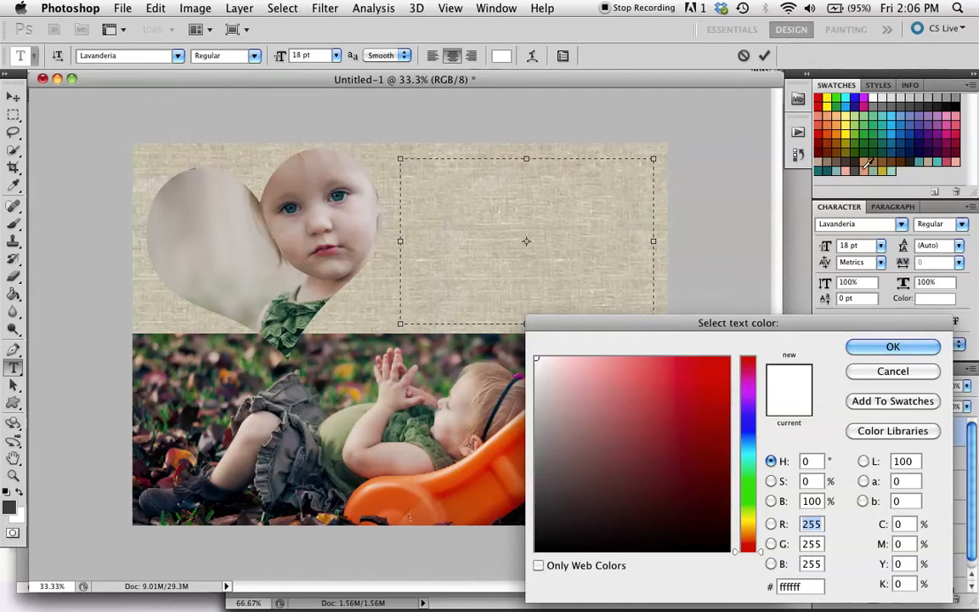
pyautogui.click(866, 166)
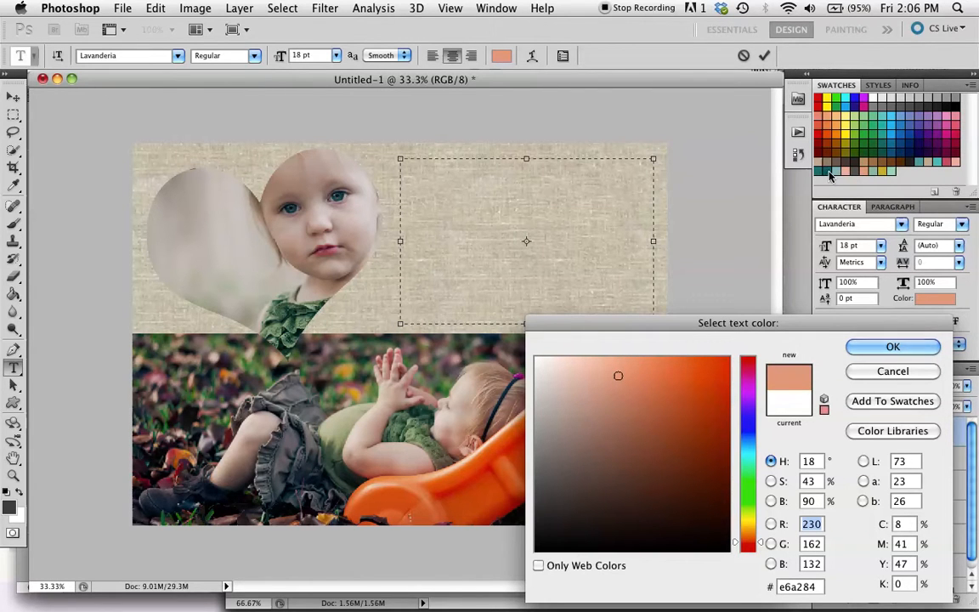
pyautogui.click(337, 446)
pyautogui.click(337, 440)
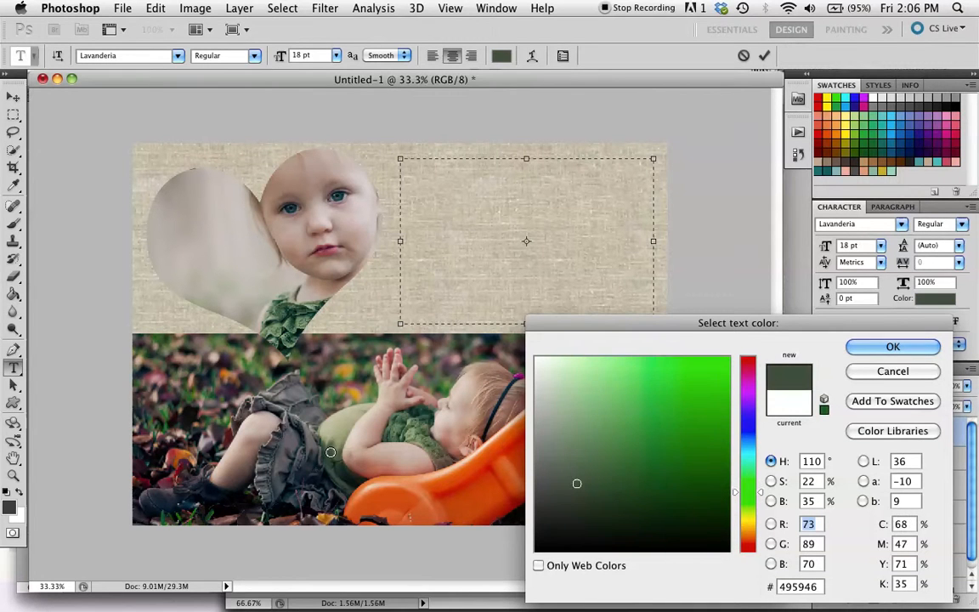
pyautogui.click(292, 378)
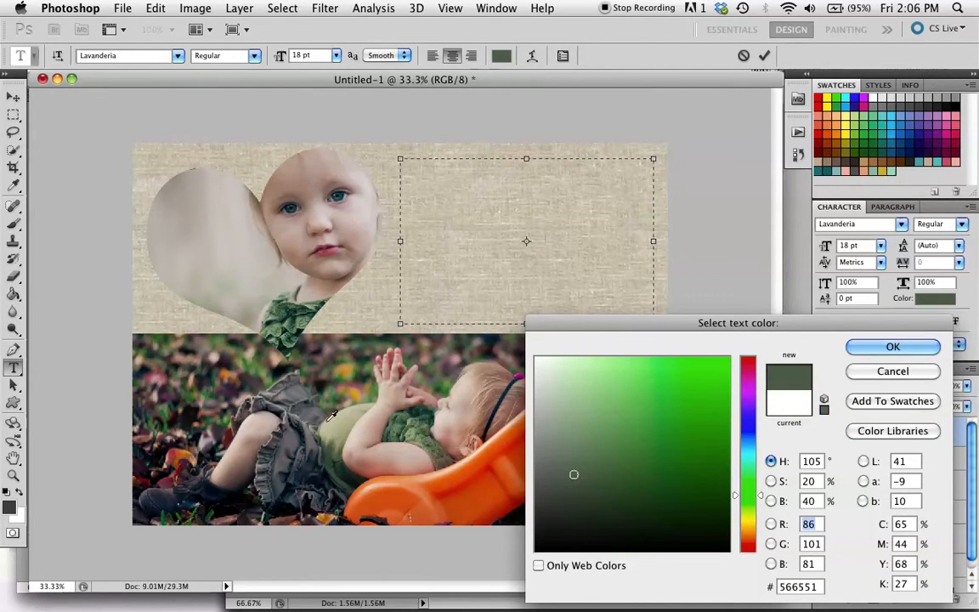
pyautogui.press('Return')
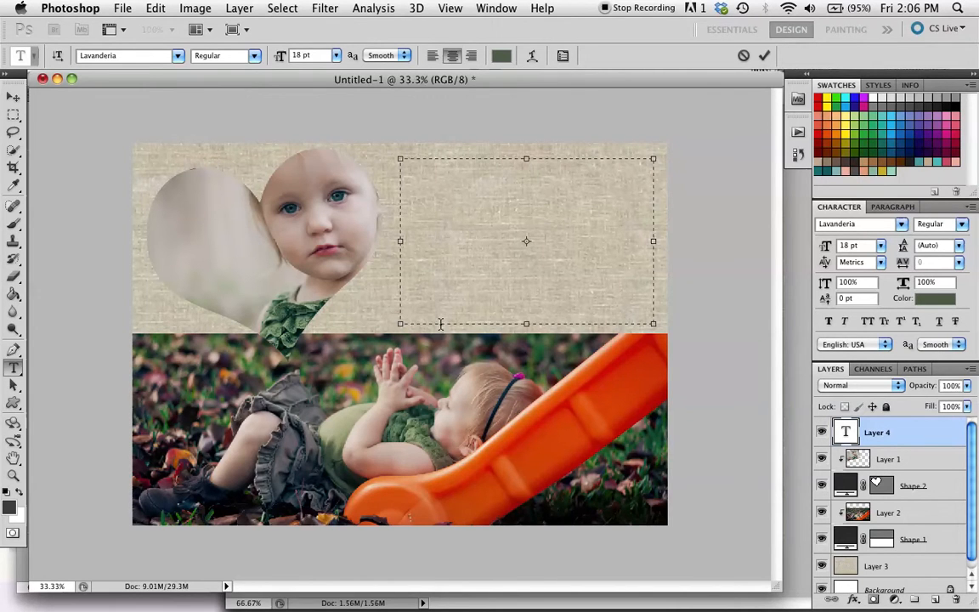
# Set the font size to 48 pt and write "Book Today!" with "$99" on the second line
pyautogui.click(881, 245)
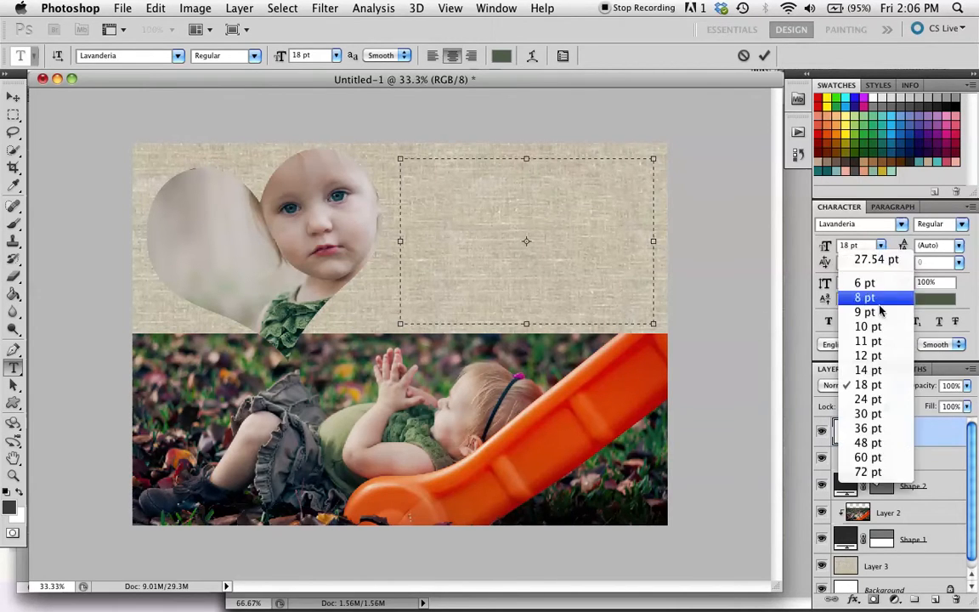
pyautogui.click(875, 443)
pyautogui.write('Book')
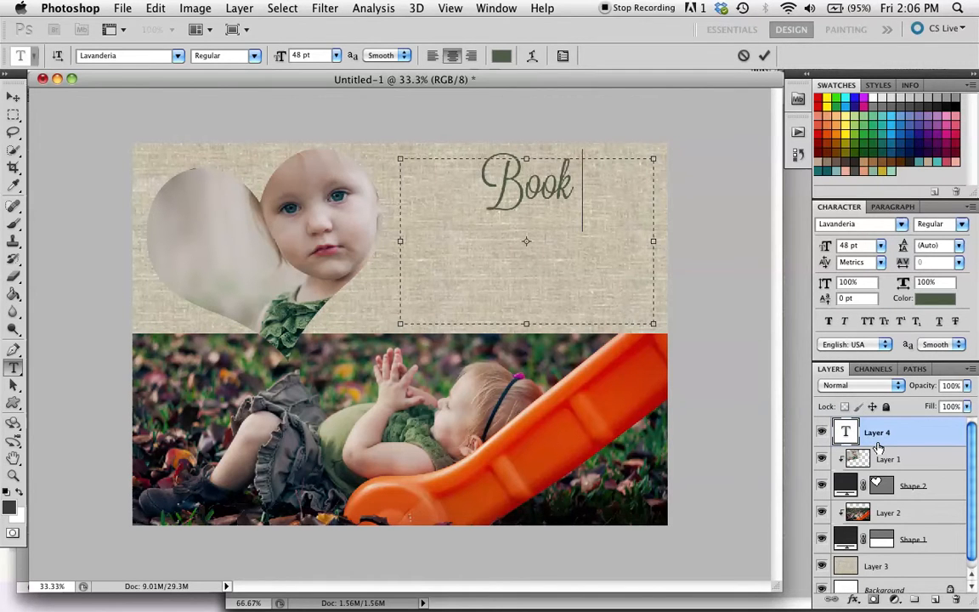
pyautogui.write(' Today!')
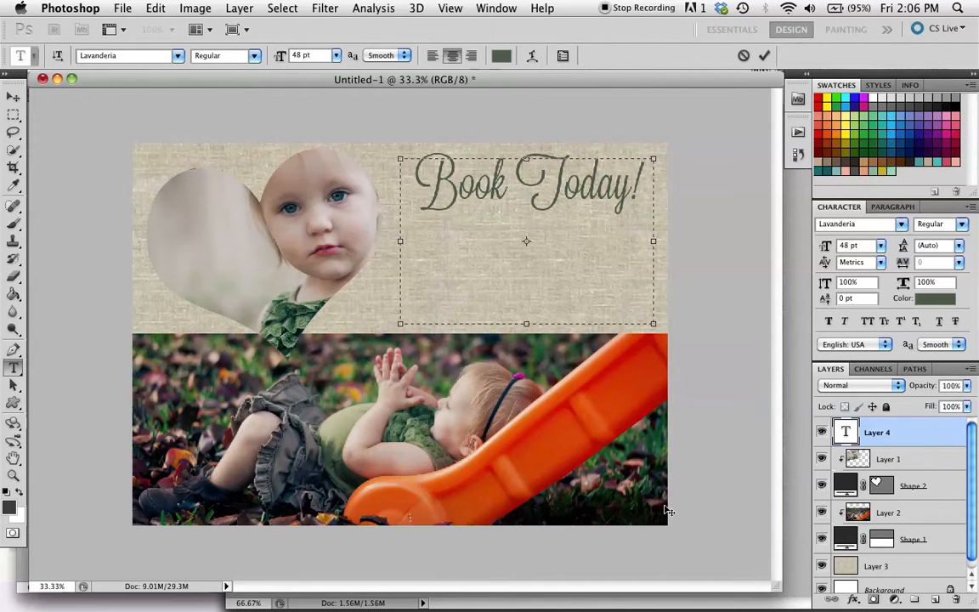
pyautogui.press('Return')
pyautogui.write('$999')
pyautogui.press('BackSpace')
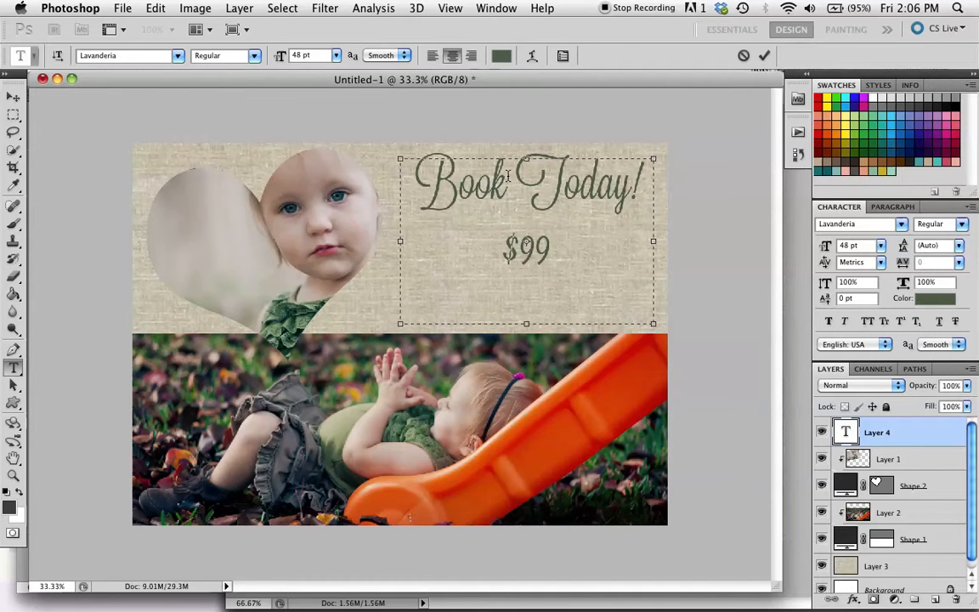
pyautogui.write('S')
pyautogui.press('BackSpace')
pyautogui.write('M')
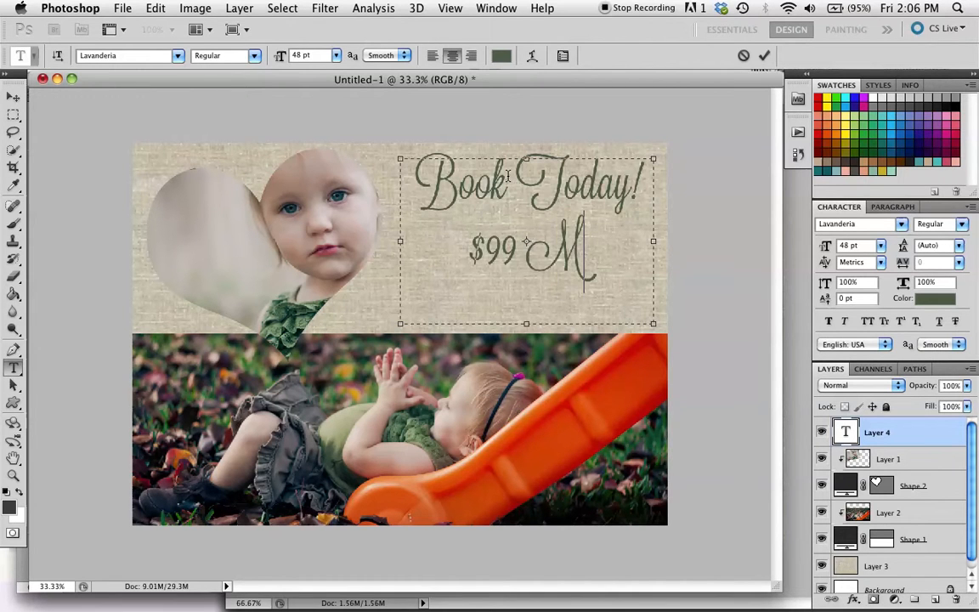
pyautogui.write('ini')
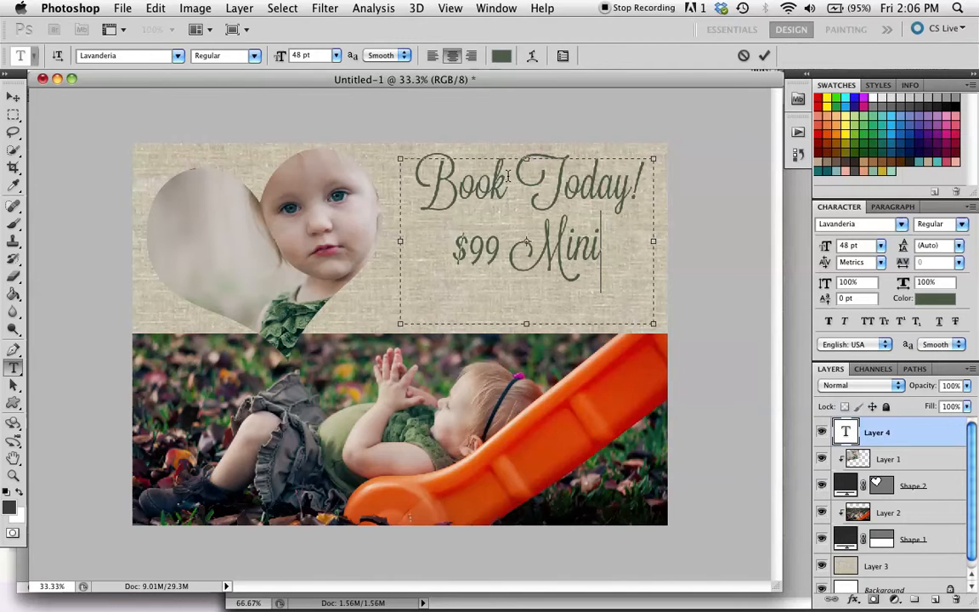
pyautogui.write('s')
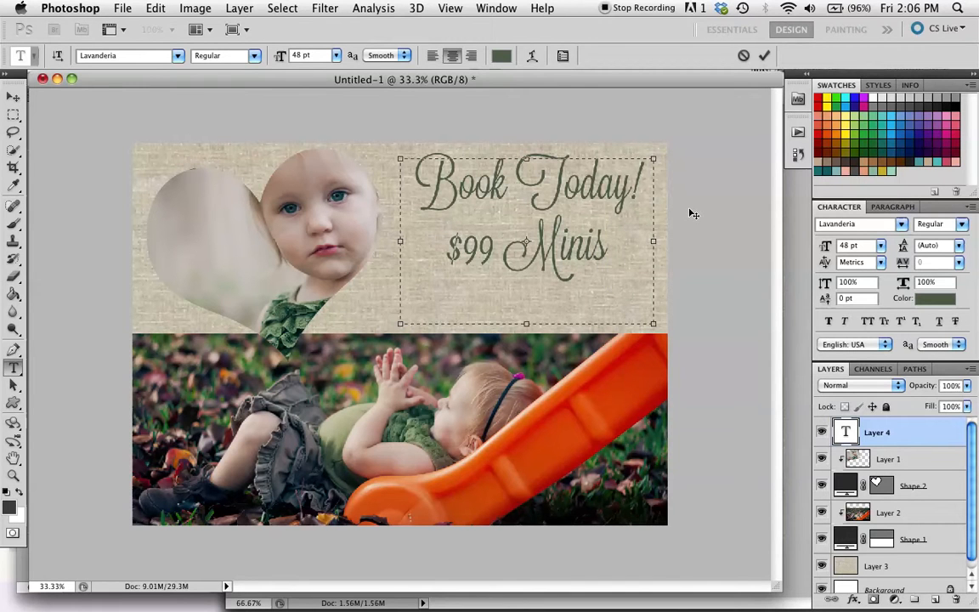
pyautogui.press('BackSpace')
pyautogui.write('Se')
pyautogui.press('BackSpace')
pyautogui.press('BackSpace')
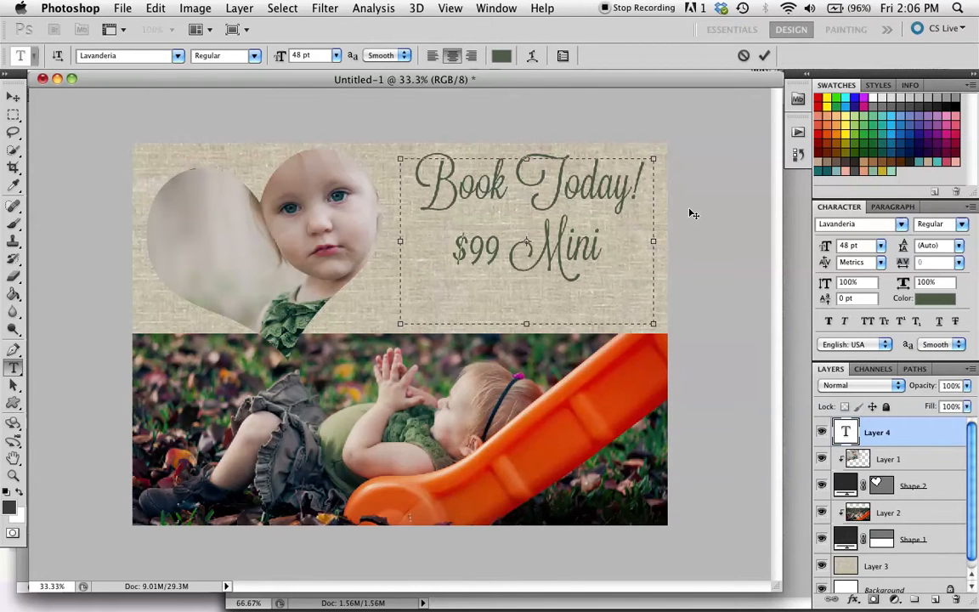
pyautogui.press('BackSpace')
pyautogui.press('BackSpace')
pyautogui.press('BackSpace')
pyautogui.press('BackSpace')
pyautogui.press('BackSpace')
pyautogui.press('BackSpace')
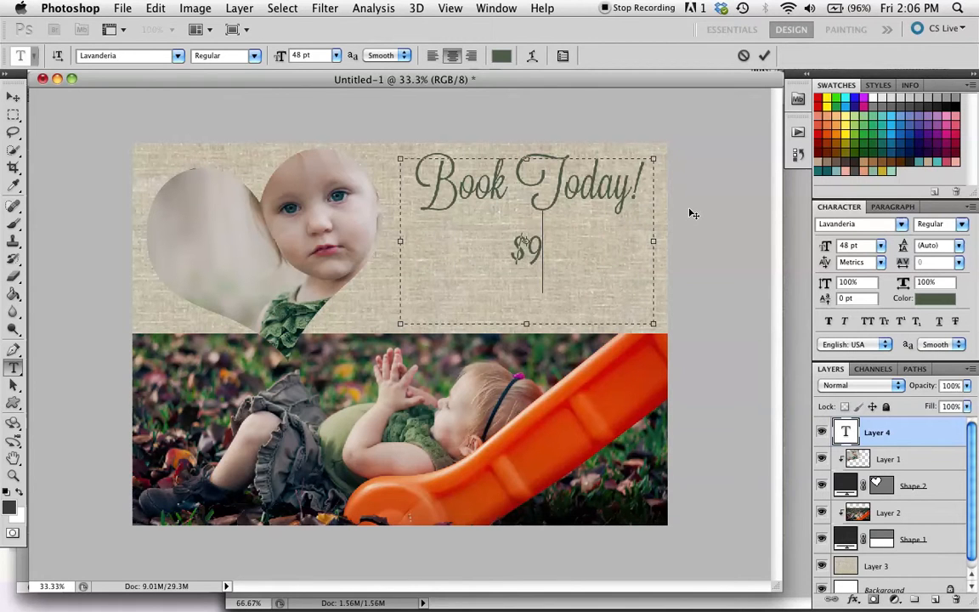
pyautogui.write('9')
# Add "Mini Session" as the third line, shift the text box slightly up and left, and commit the text
pyautogui.press('Return')
pyautogui.write('Mini Session')
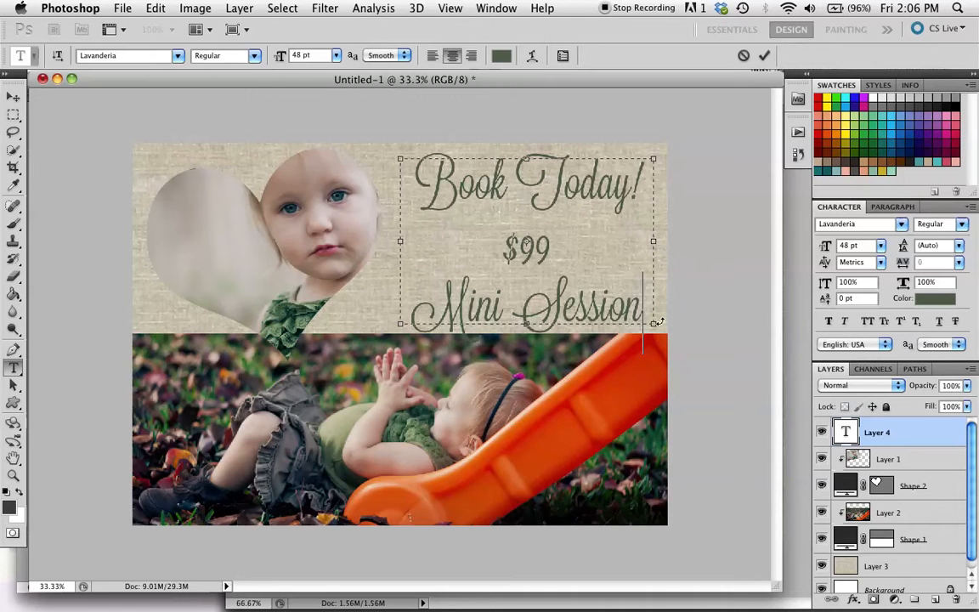
pyautogui.moveTo(688, 338); pyautogui.dragTo(687, 335)
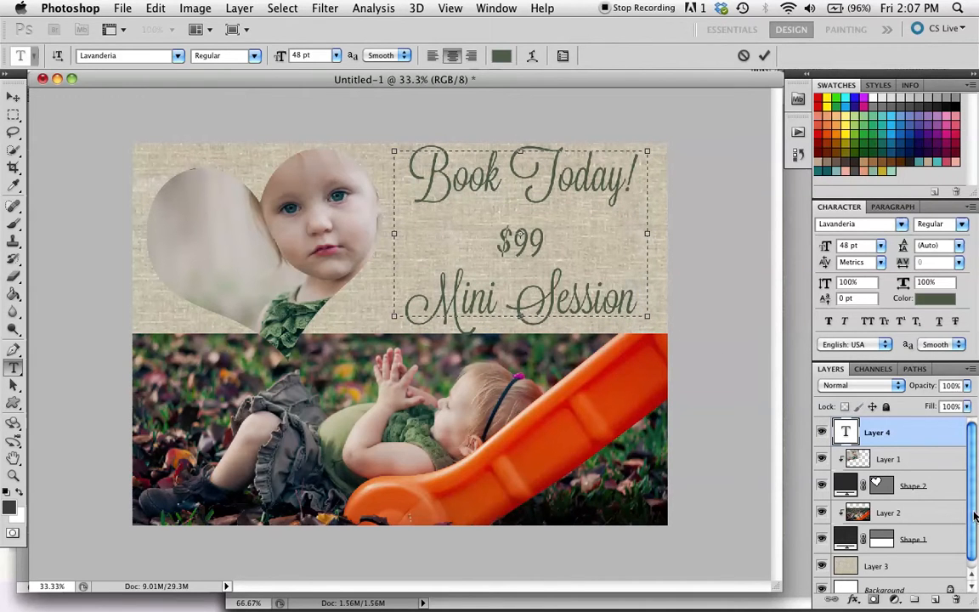
pyautogui.click(931, 445)
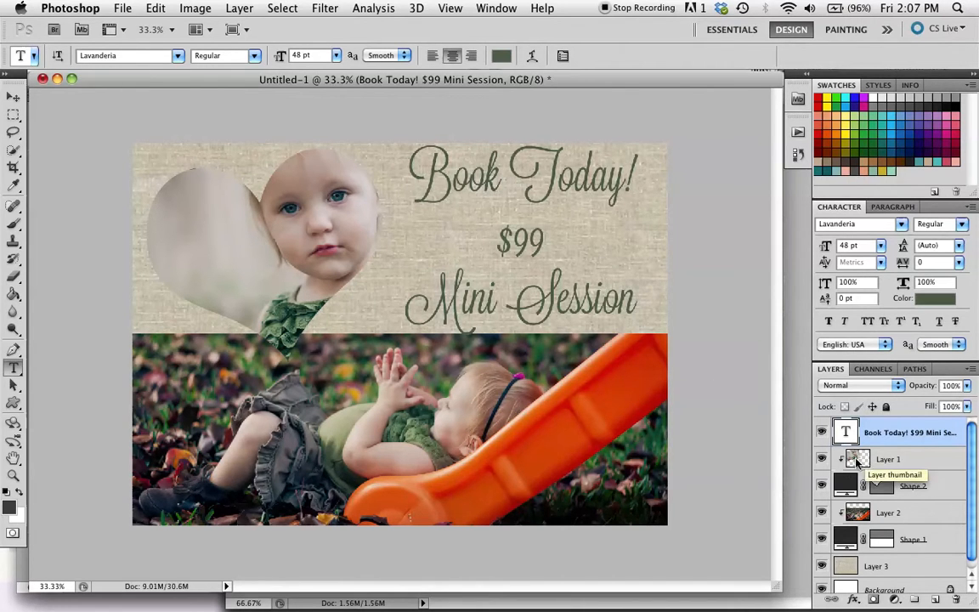
# Delete the heart shape layer and create a new empty layer directly above the clipped slide photo
pyautogui.click(848, 491)
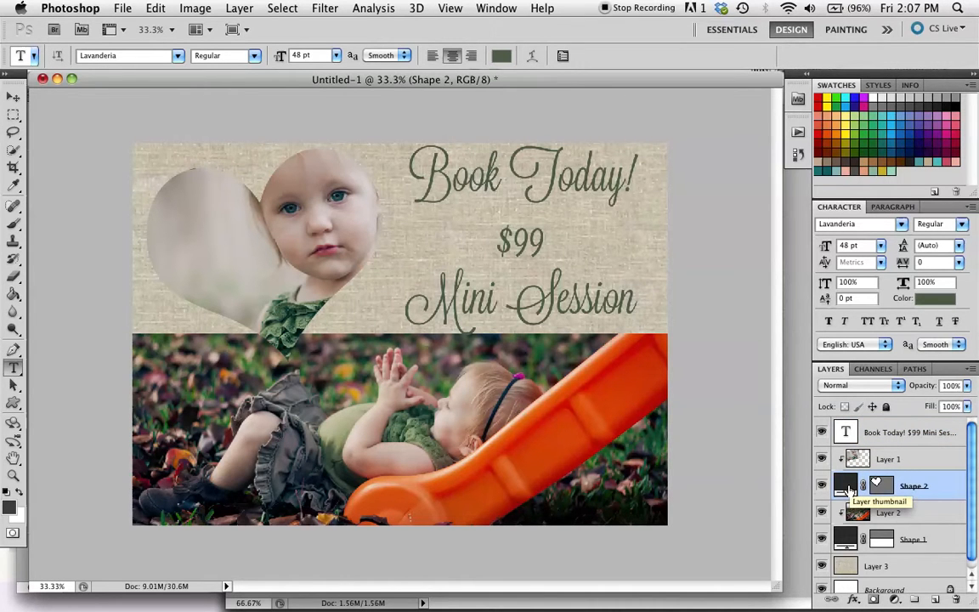
pyautogui.press('Delete')
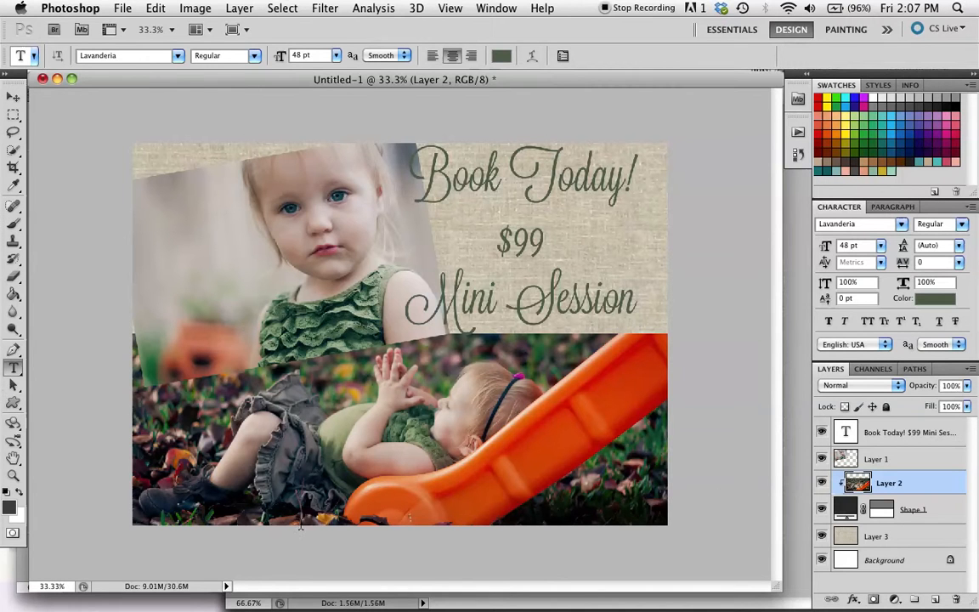
pyautogui.click(224, 7)
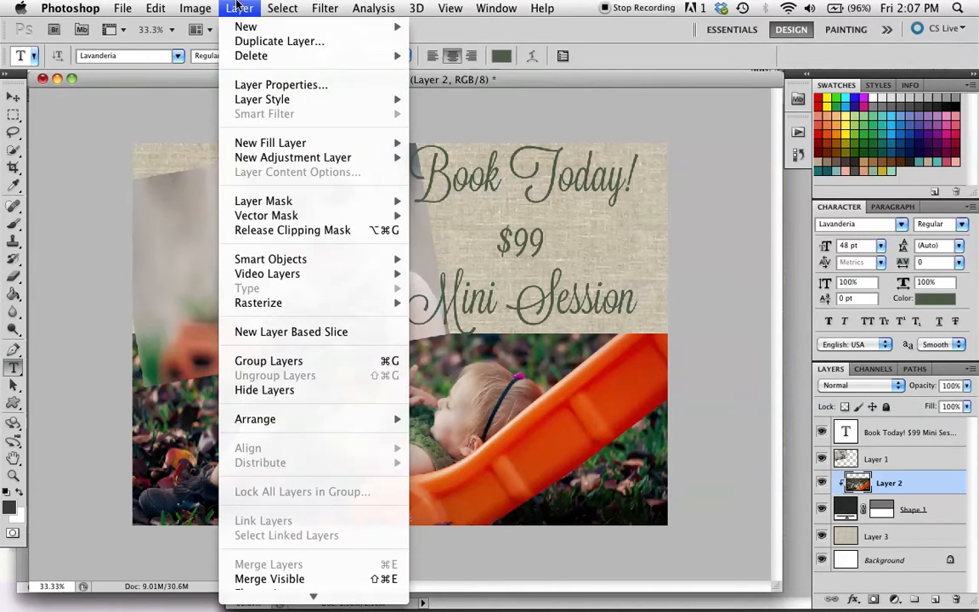
pyautogui.moveTo(249, 30)
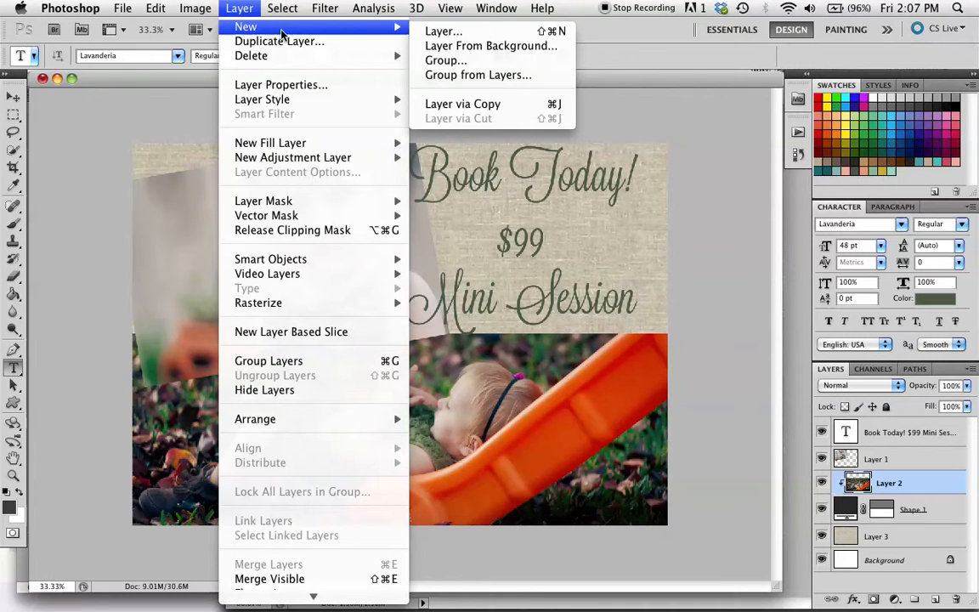
pyautogui.click(437, 28)
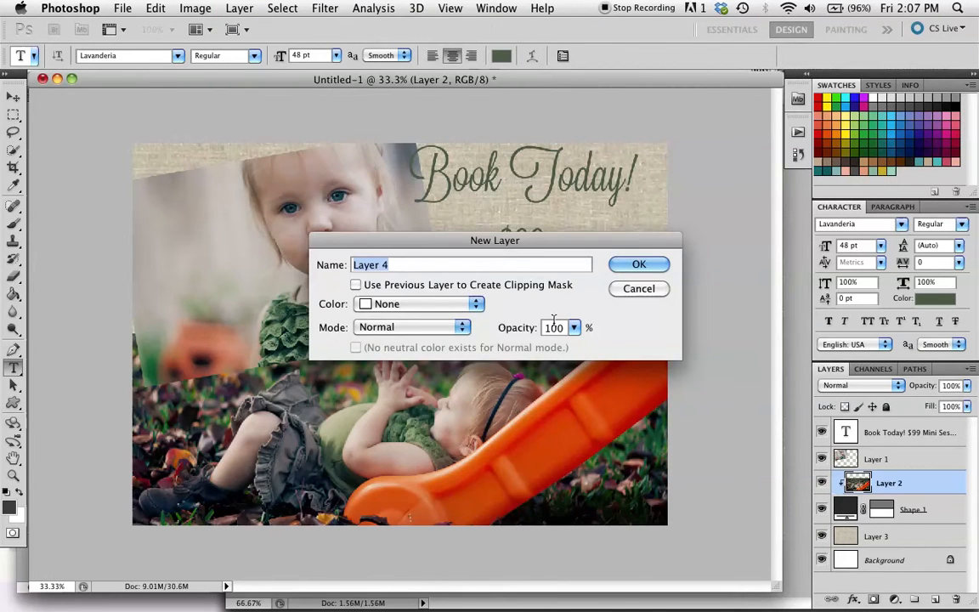
pyautogui.press('Return')
# Browse the custom shape library for alternative shapes to use as a photo frame
pyautogui.click(13, 405)
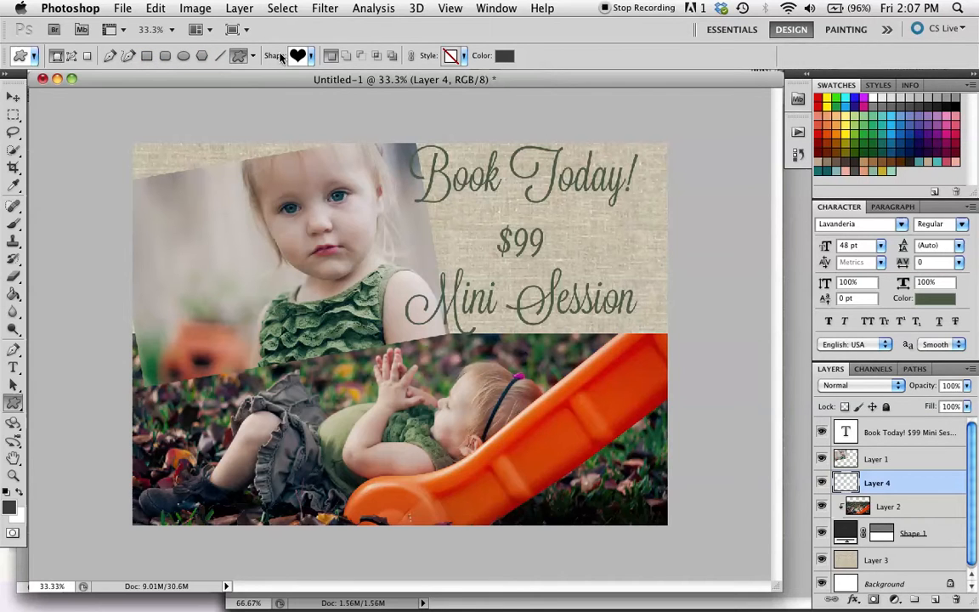
pyautogui.click(311, 57)
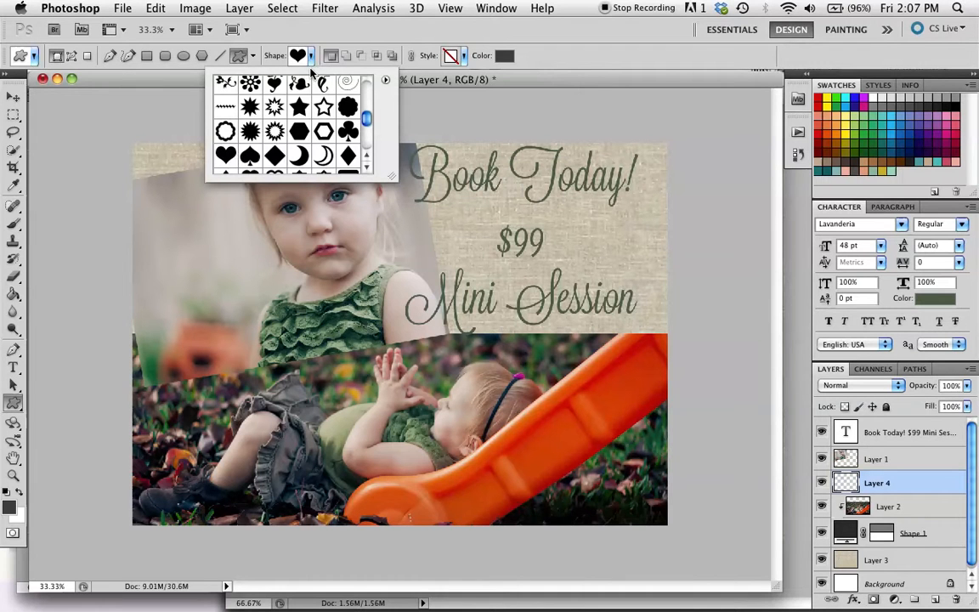
pyautogui.scroll(10, 310, 125)
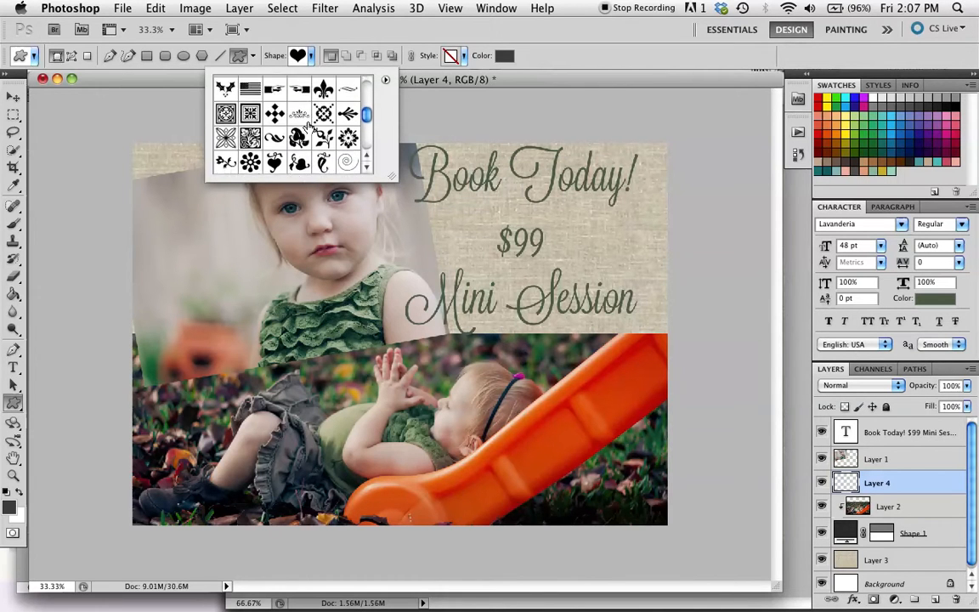
pyautogui.scroll(5, 308, 126)
pyautogui.scroll(4, 308, 125)
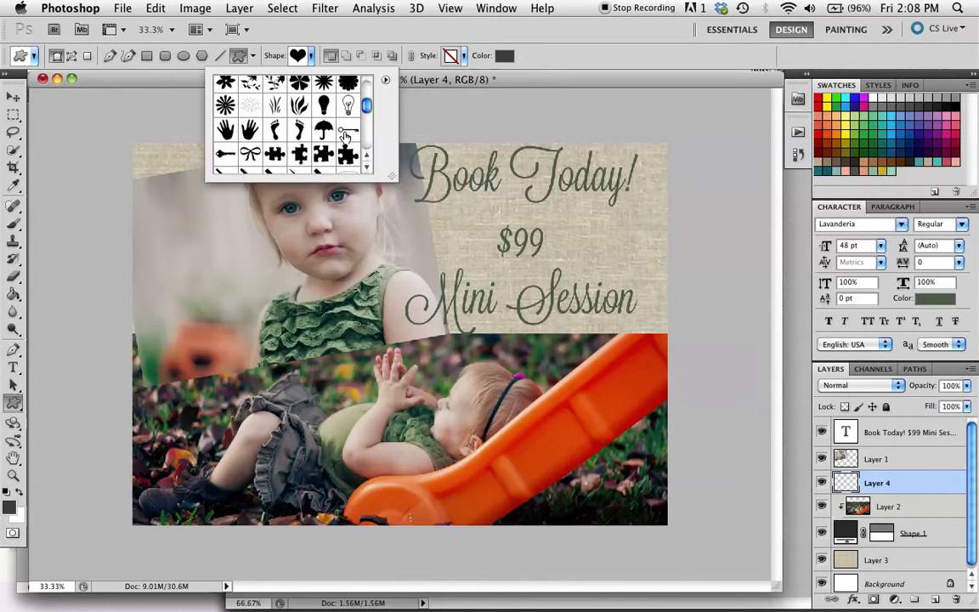
pyautogui.scroll(2, 345, 136)
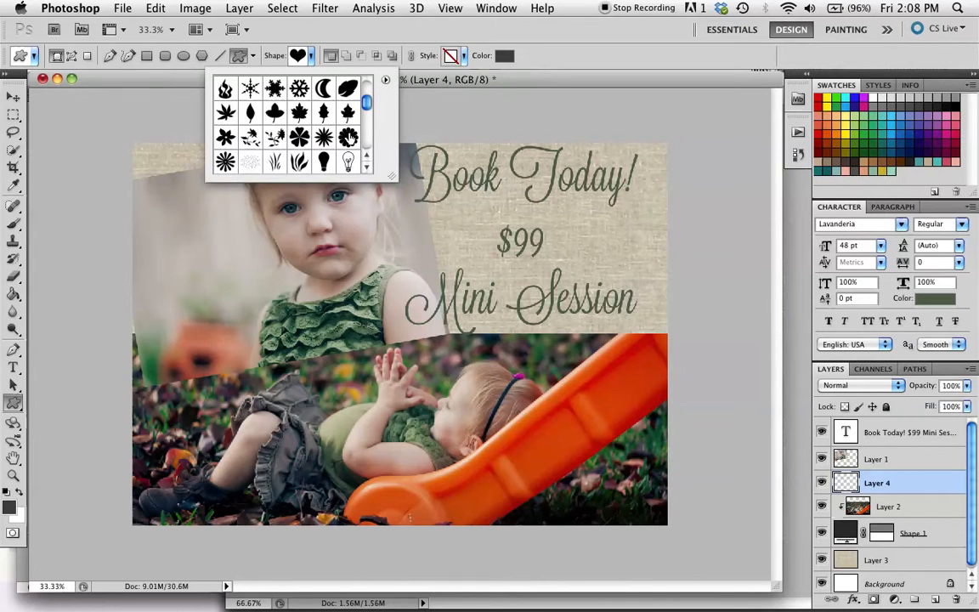
pyautogui.scroll(-10, 349, 136)
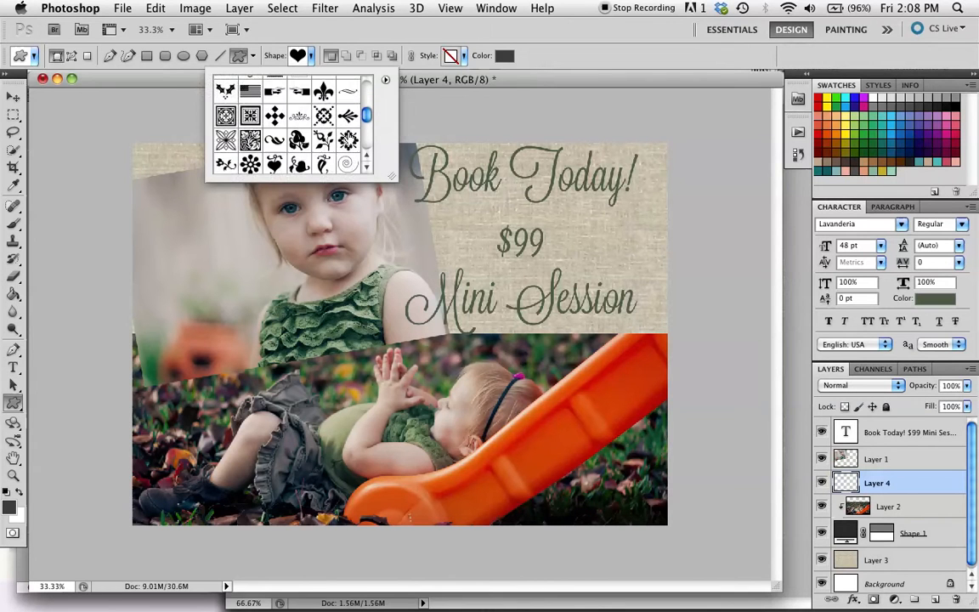
pyautogui.scroll(8, 348, 136)
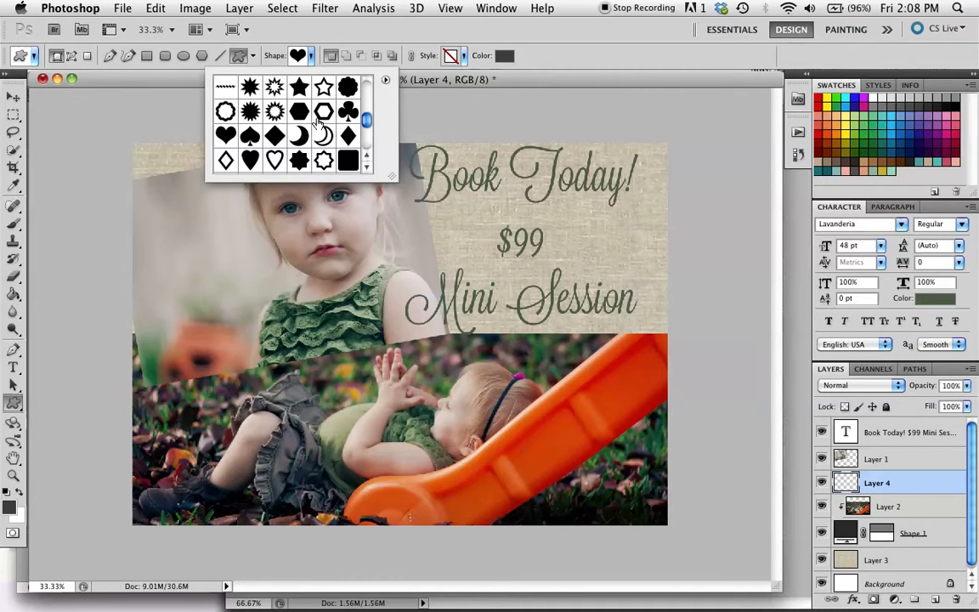
pyautogui.click(311, 66)
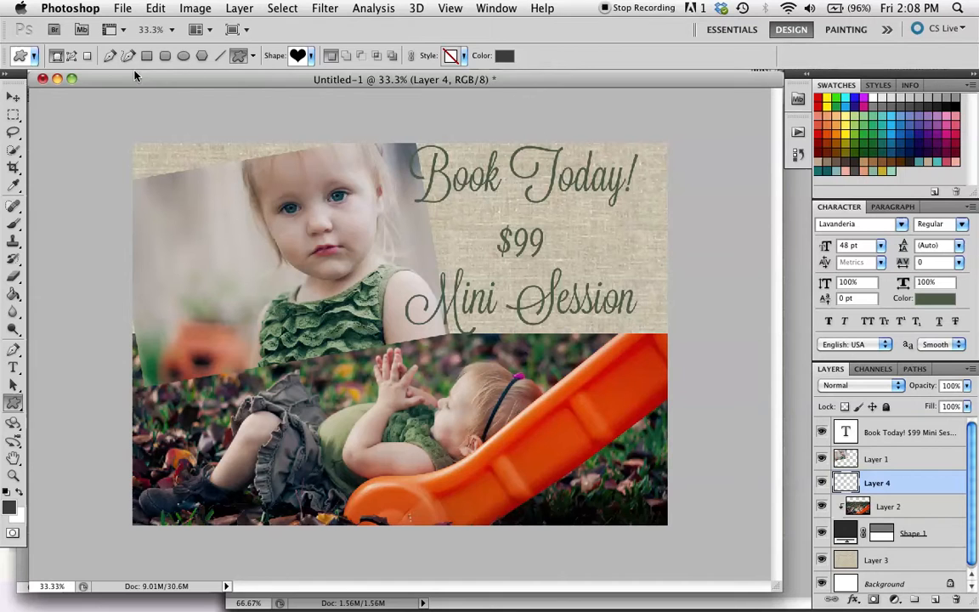
# Draw a dark rectangle over the canvas's upper-left area, from the canvas corner down to the slide photo's upper edge
pyautogui.click(148, 56)
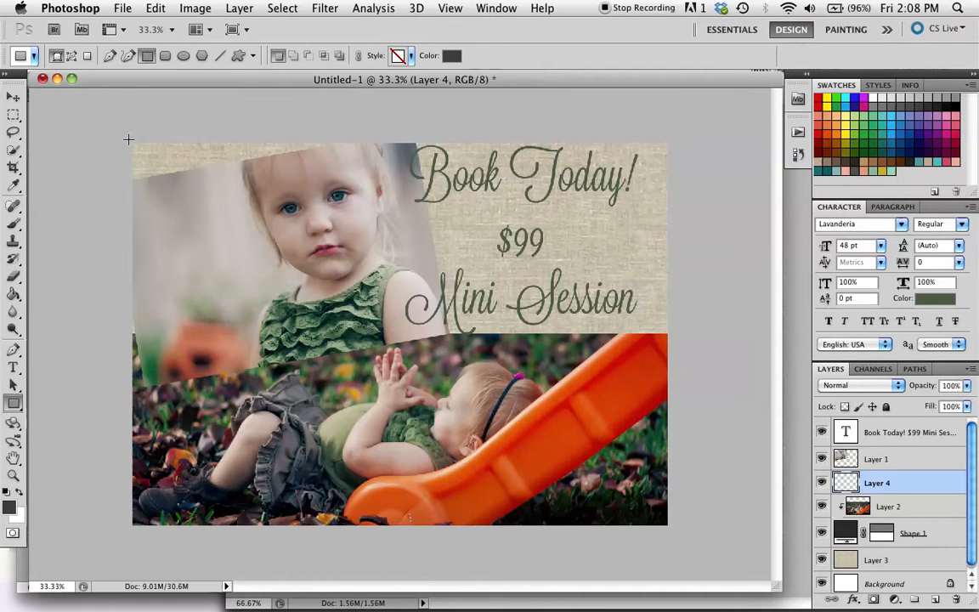
pyautogui.moveTo(128, 140); pyautogui.dragTo(346, 333)
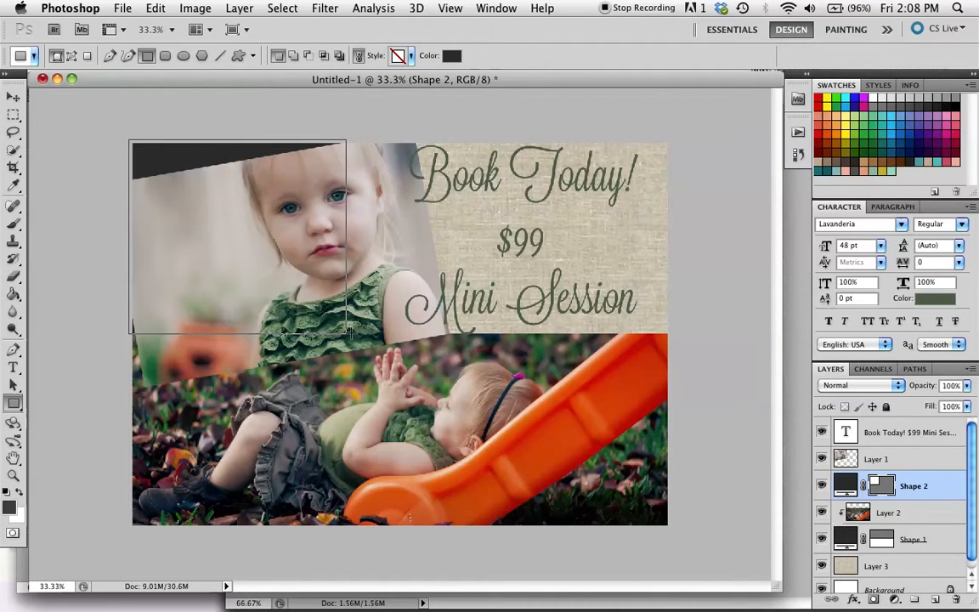
# Rotate the portrait photo on Layer 1 clockwise by 15° and move it slightly left and up over the rectangle
pyautogui.click(841, 458)
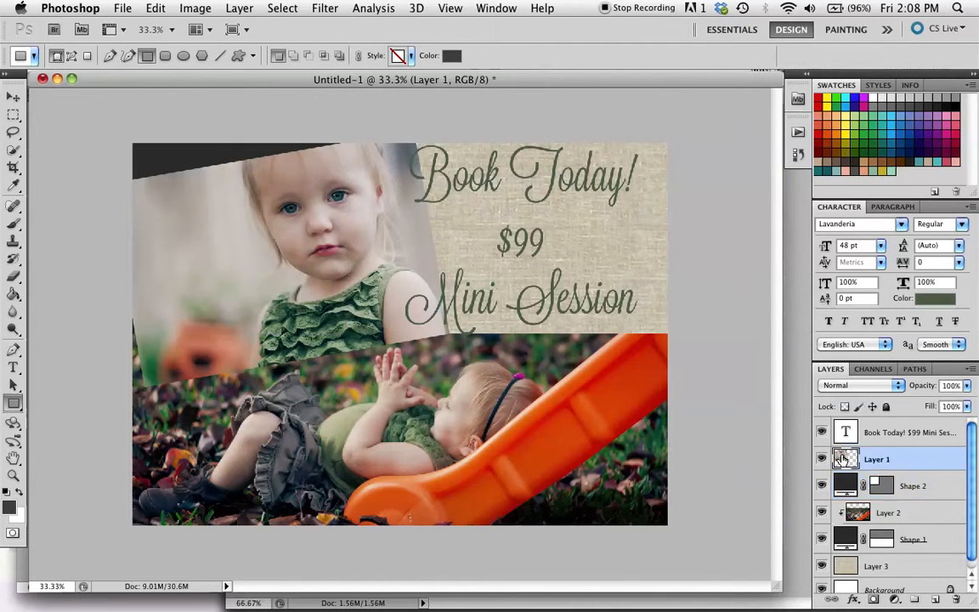
pyautogui.press('super+t')
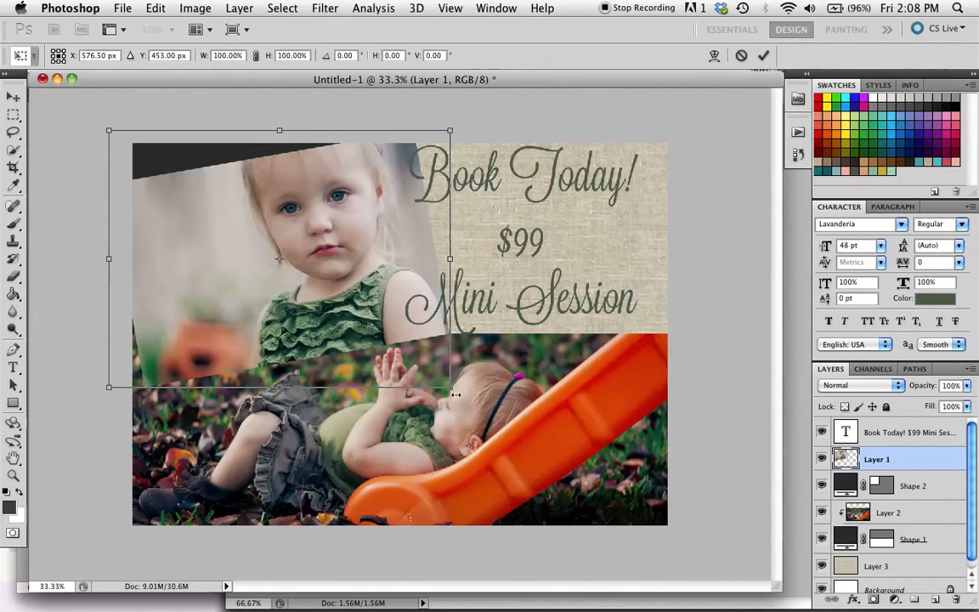
pyautogui.moveTo(458, 396); pyautogui.dragTo(437, 415)
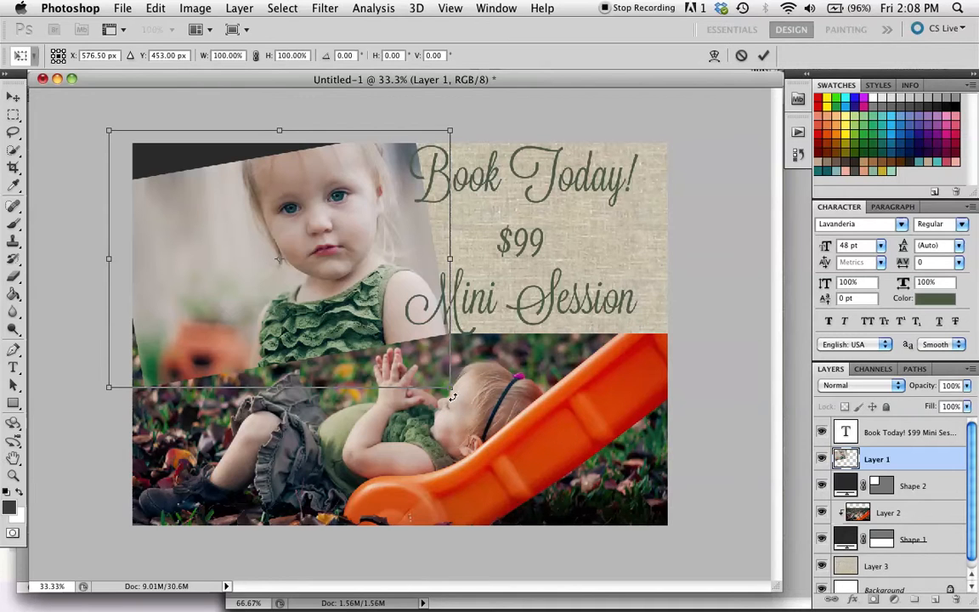
pyautogui.moveTo(392, 372); pyautogui.dragTo(410, 413)
pyautogui.hotkey('ctrl', 'z')
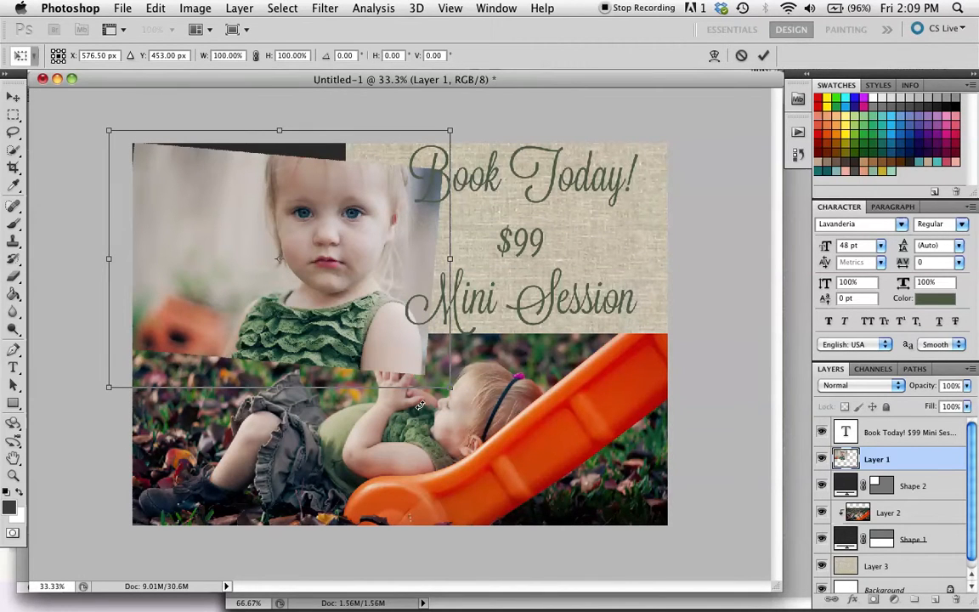
pyautogui.hotkey('ctrl', 'z')
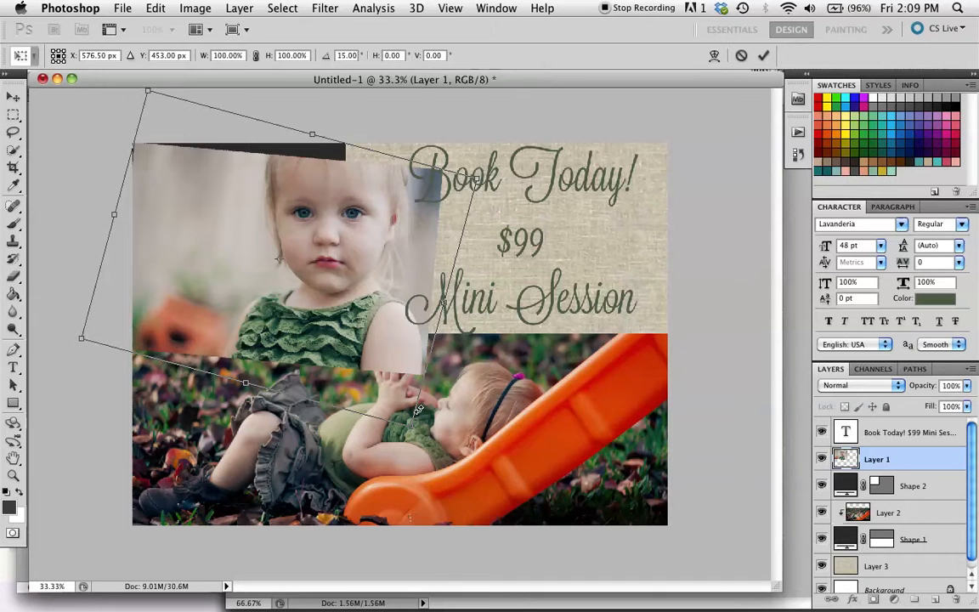
pyautogui.press('Escape')
pyautogui.press('u')
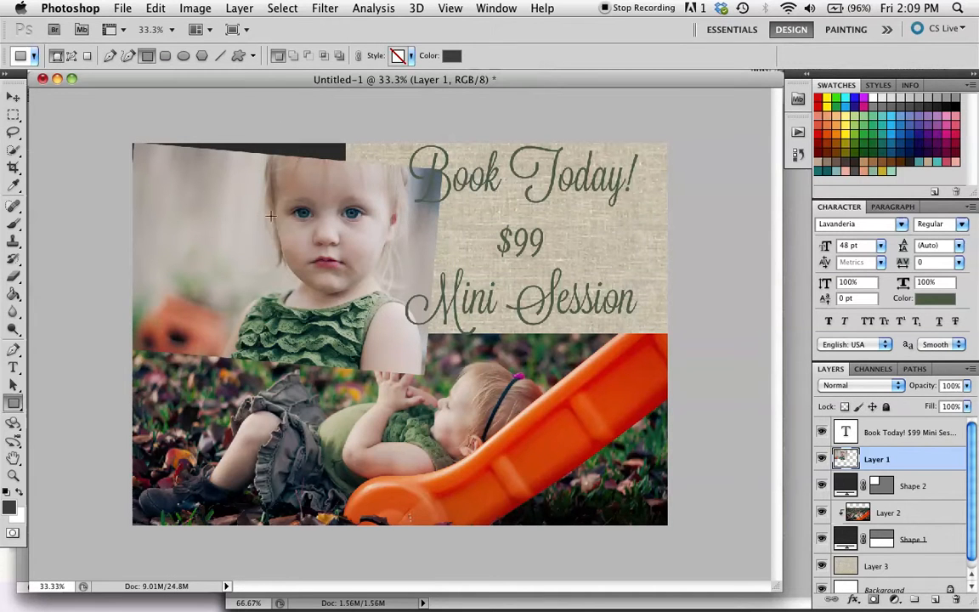
pyautogui.click(14, 97)
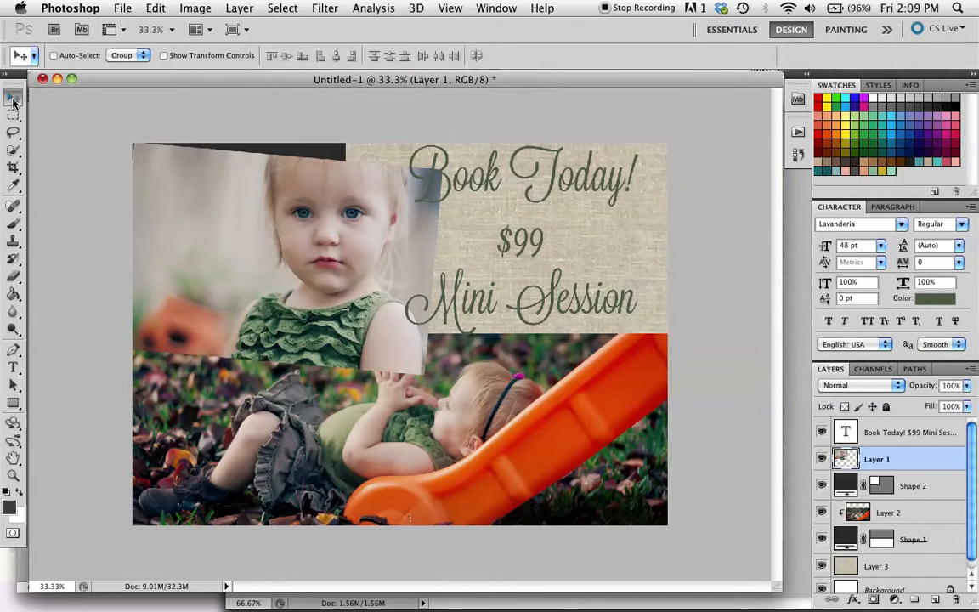
pyautogui.moveTo(283, 226); pyautogui.dragTo(262, 219)
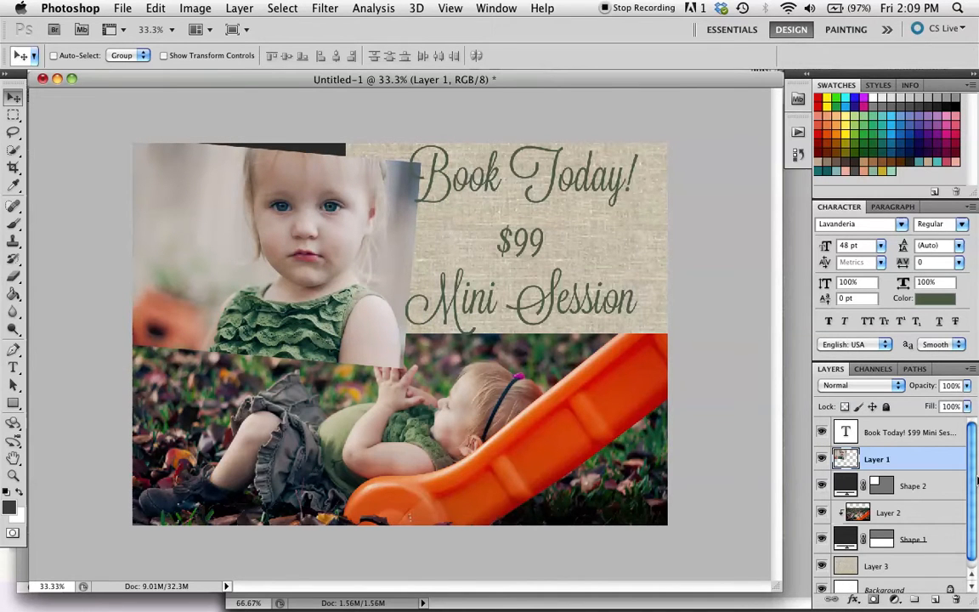
# Clip the portrait photo on Layer 1 to the rectangle beneath it and straighten it by rotating counterclockwise by about 5.2°
pyautogui.click(236, 8)
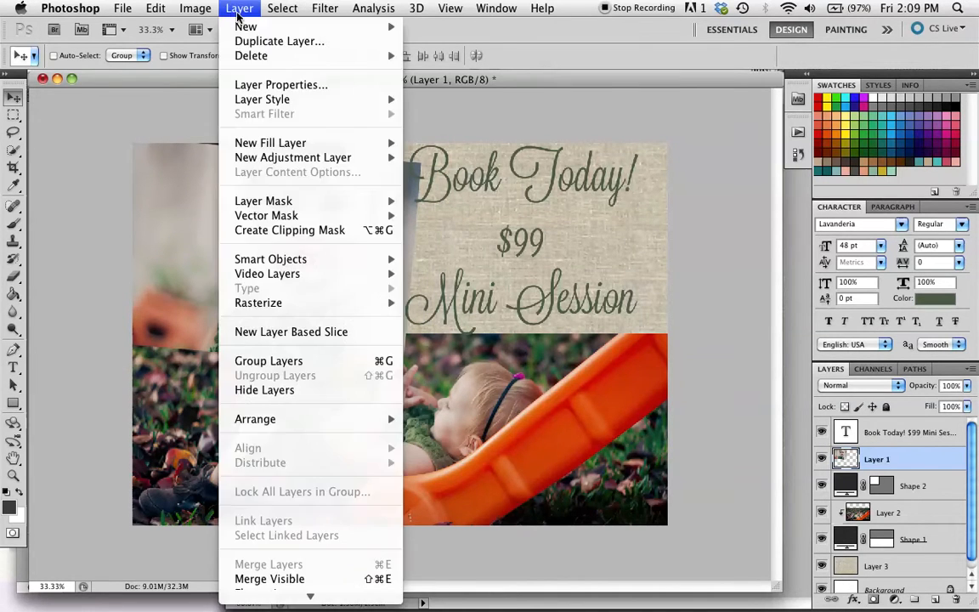
pyautogui.click(295, 231)
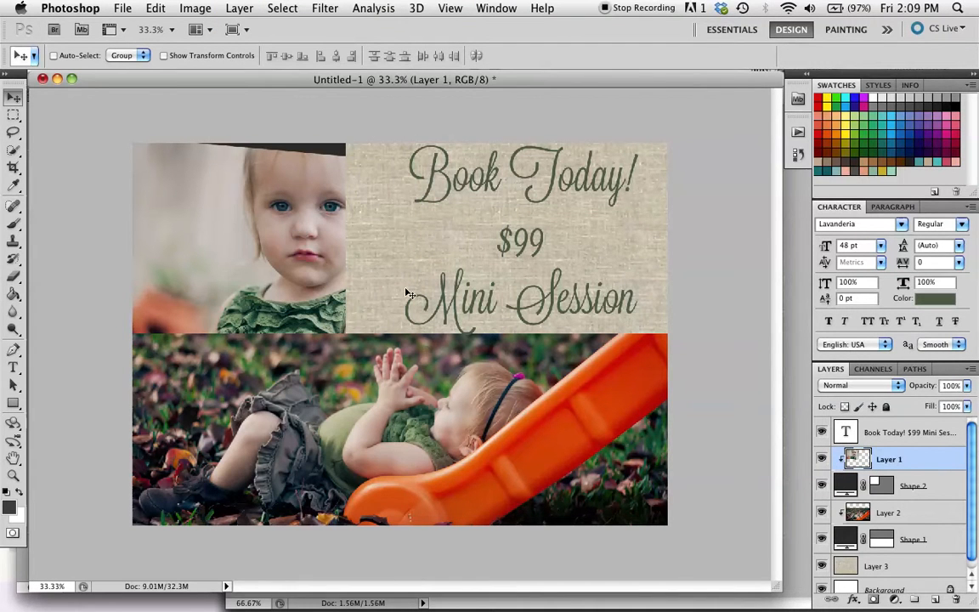
pyautogui.press('super+t')
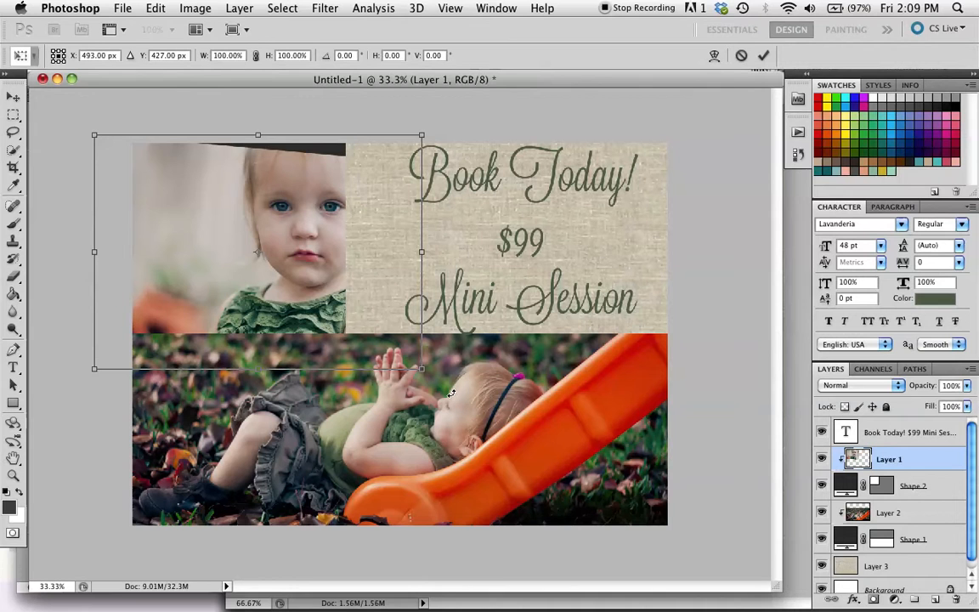
pyautogui.moveTo(427, 382); pyautogui.dragTo(427, 362)
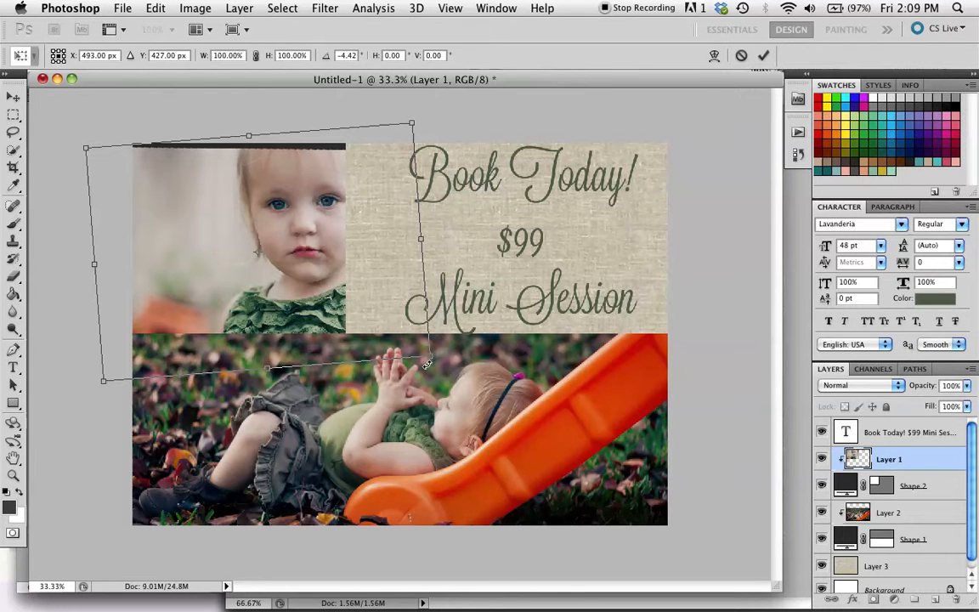
pyautogui.moveTo(435, 365); pyautogui.dragTo(439, 364)
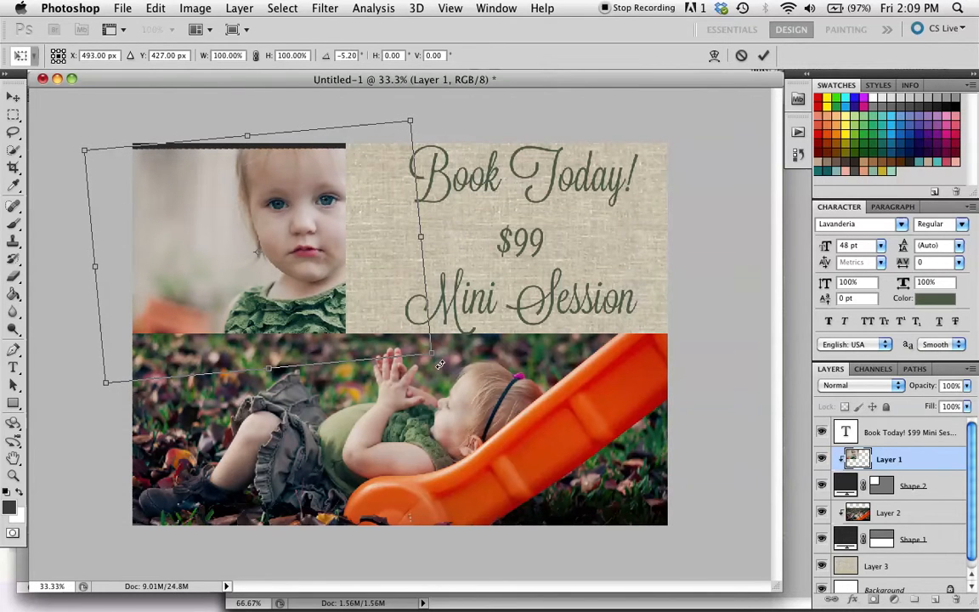
pyautogui.press('Escape')
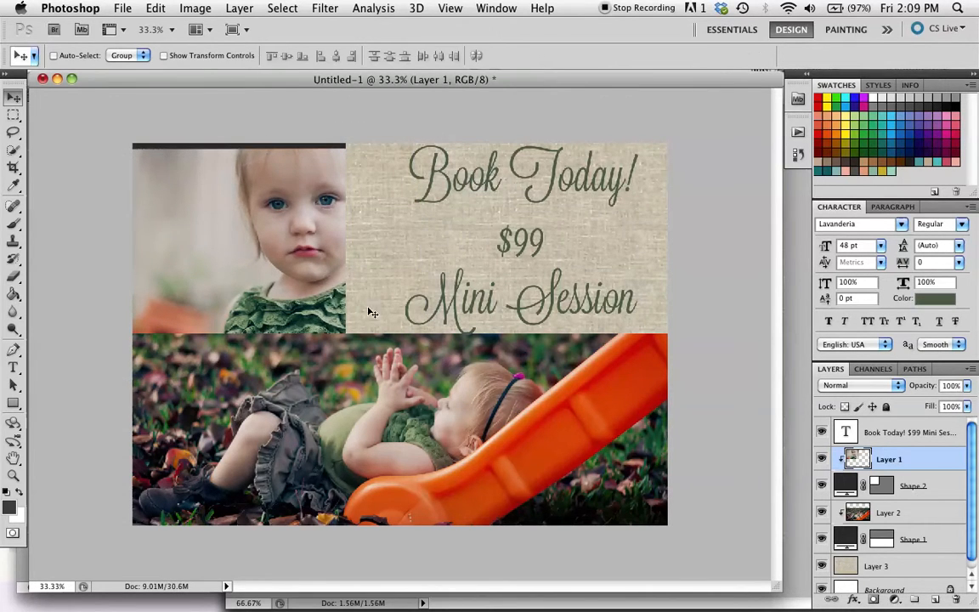
# Move the portrait photo left and slightly up to fill its rectangle frame and scale it down slightly from its lower-left corner
pyautogui.moveTo(340, 304); pyautogui.dragTo(289, 294)
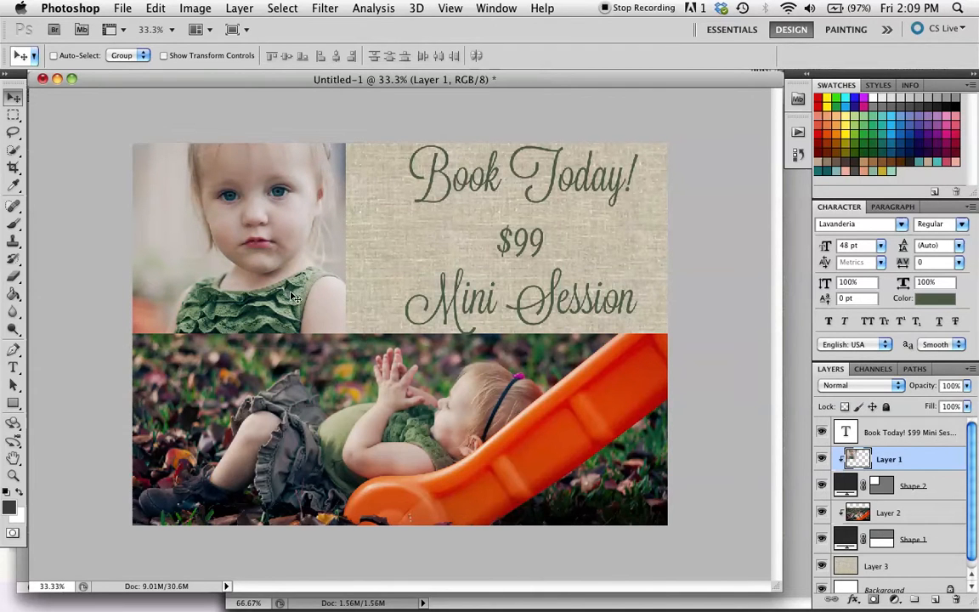
pyautogui.press('super+t')
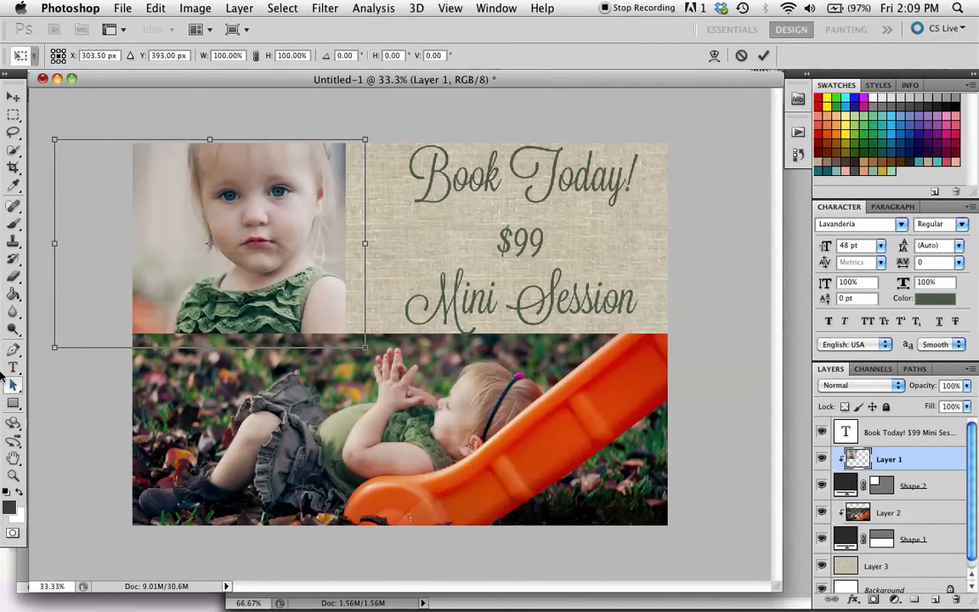
pyautogui.moveTo(46, 352); pyautogui.dragTo(67, 333)
pyautogui.press('Return')
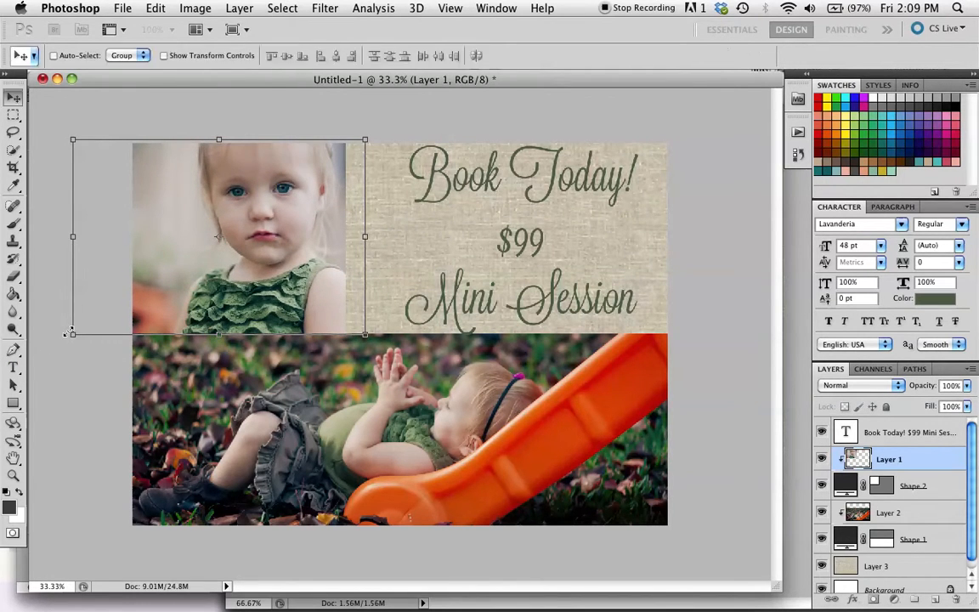